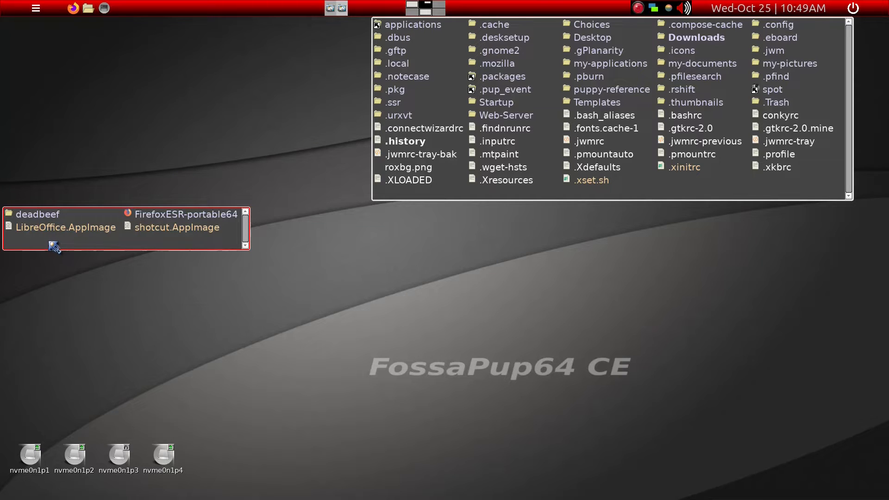
# Go to /opt/deadbeef/bin/ in the file window showing /opt and launch the deadbeef program.
pyautogui.press('/')
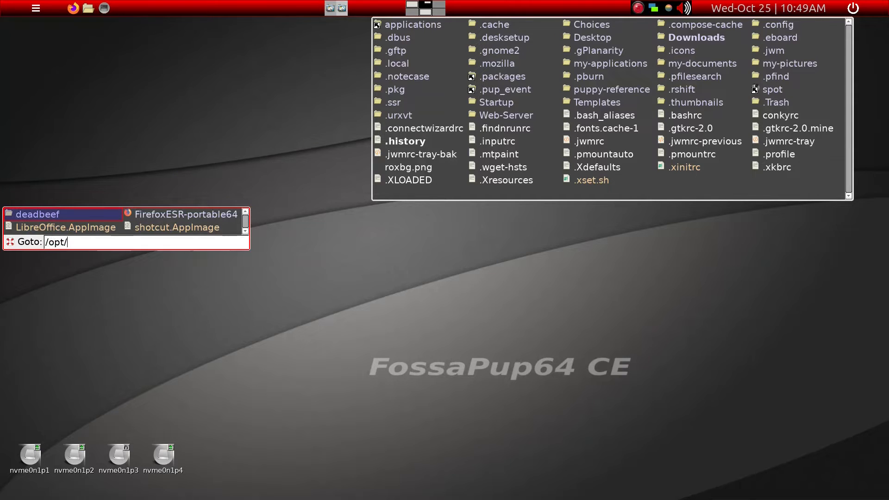
pyautogui.click(29, 219)
pyautogui.click(29, 218)
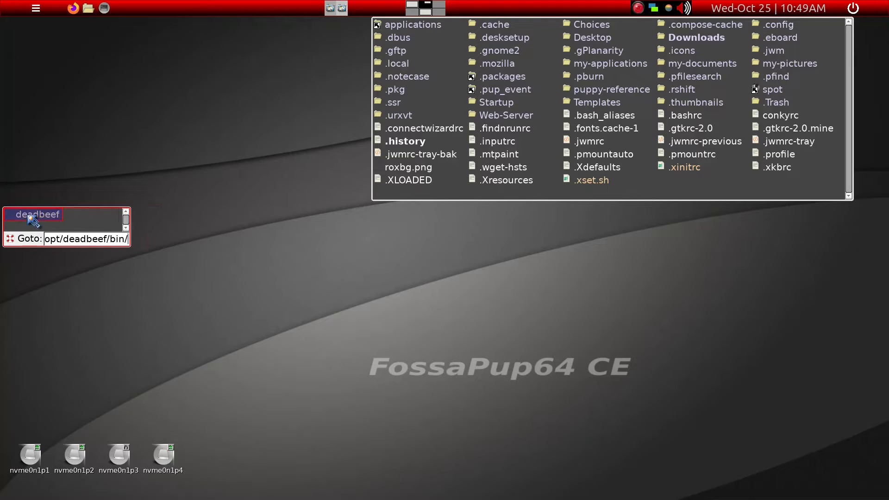
pyautogui.click(31, 218)
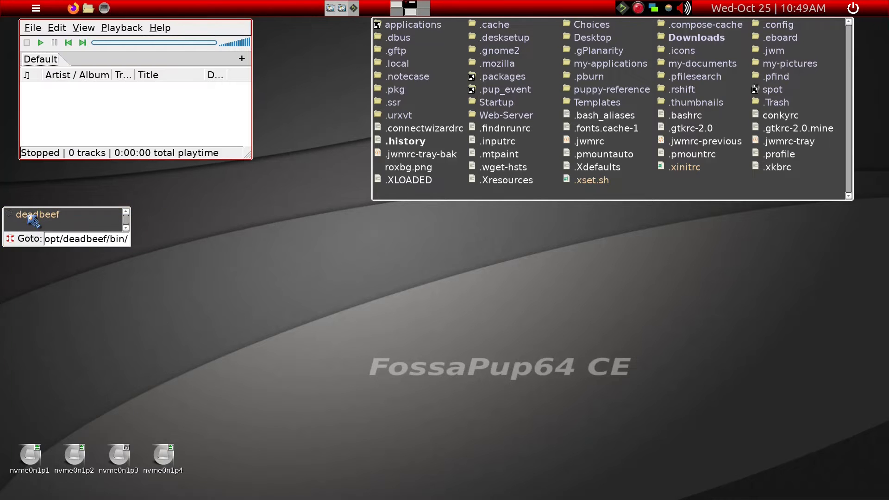
# Check the version in the player's ChangeLog and quit the player.
pyautogui.click(157, 29)
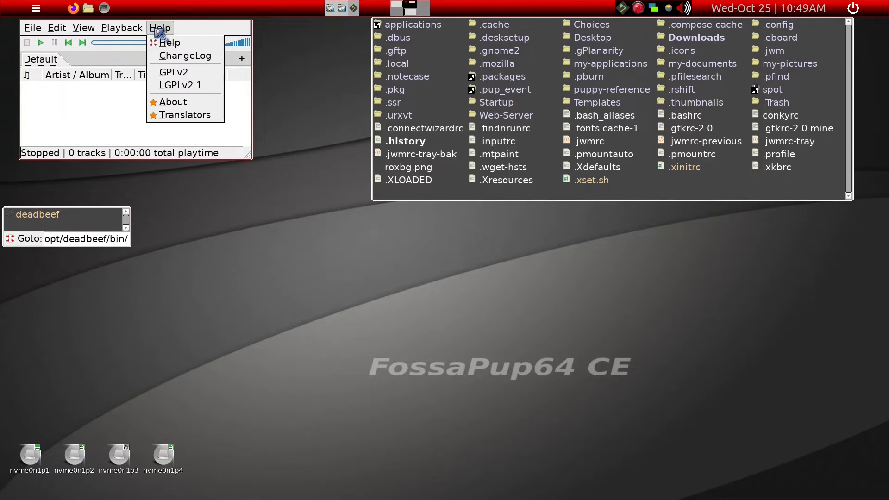
pyautogui.click(172, 56)
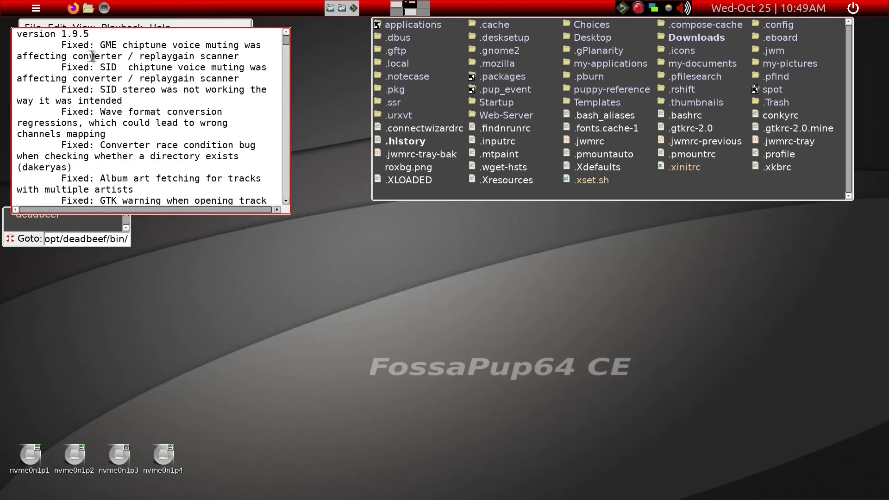
pyautogui.press('Escape')
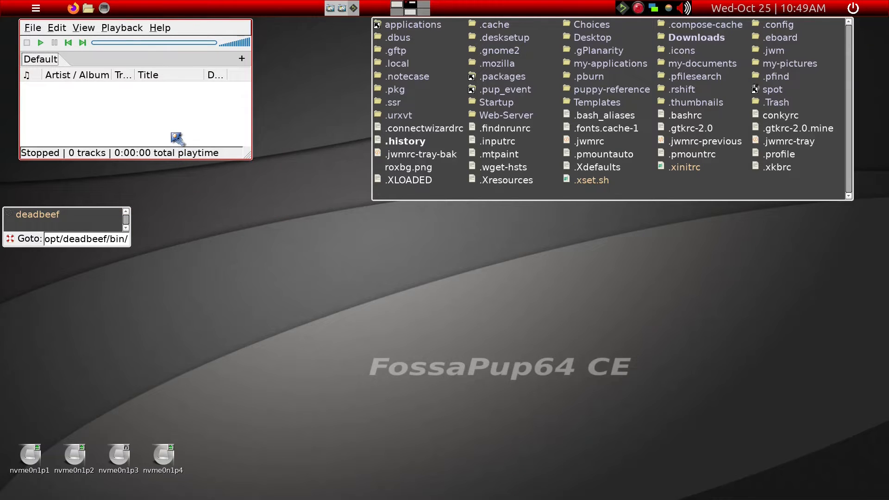
pyautogui.hotkey('ctrl', 'q')
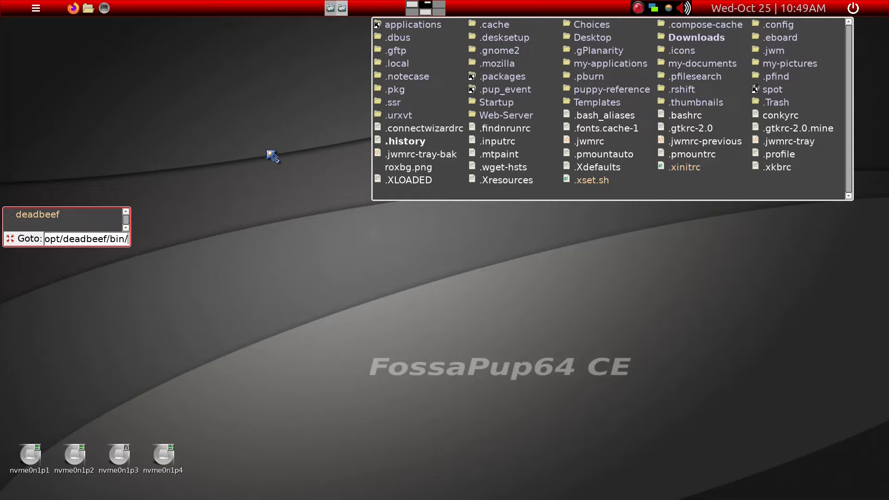
# Go to /usr/bin/ in the home folder window, find deadbeef there and launch it.
pyautogui.click(483, 199)
pyautogui.press('/')
pyautogui.press('BackSpace')
pyautogui.press('BackSpace')
pyautogui.press('BackSpace')
pyautogui.press('BackSpace')
pyautogui.press('BackSpace')
pyautogui.write('usr/bin')
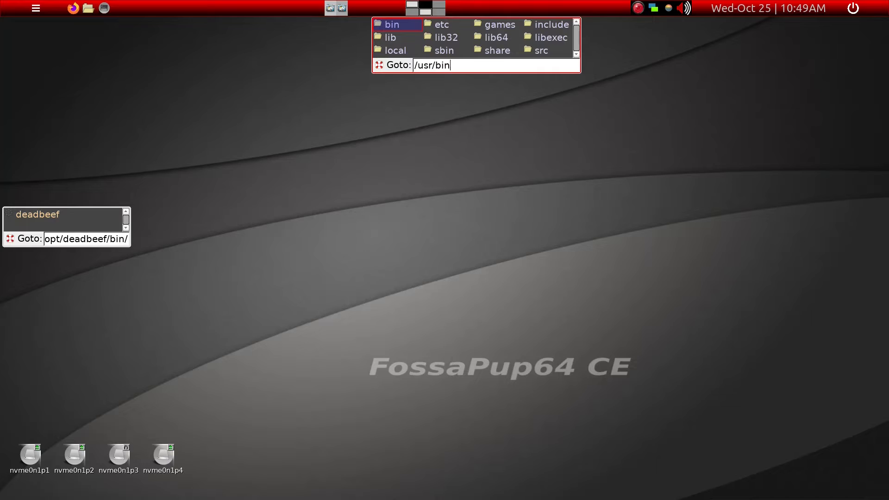
pyautogui.write('/')
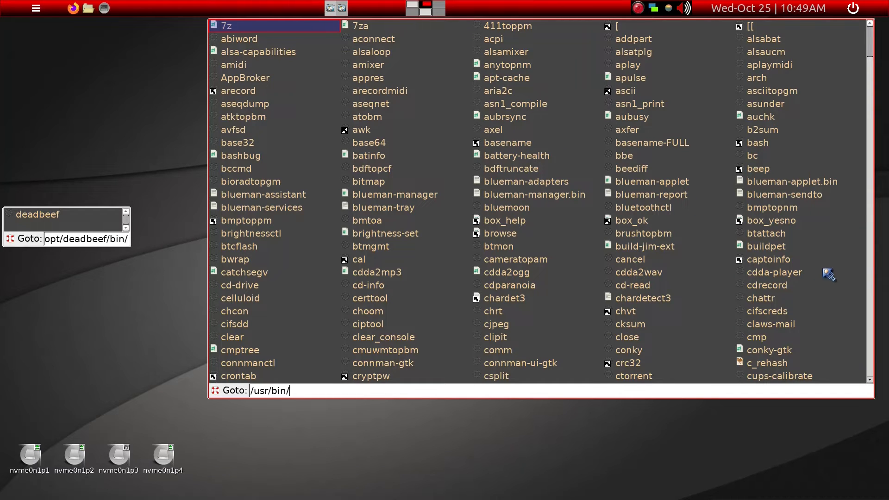
pyautogui.scroll(-5, 828, 274)
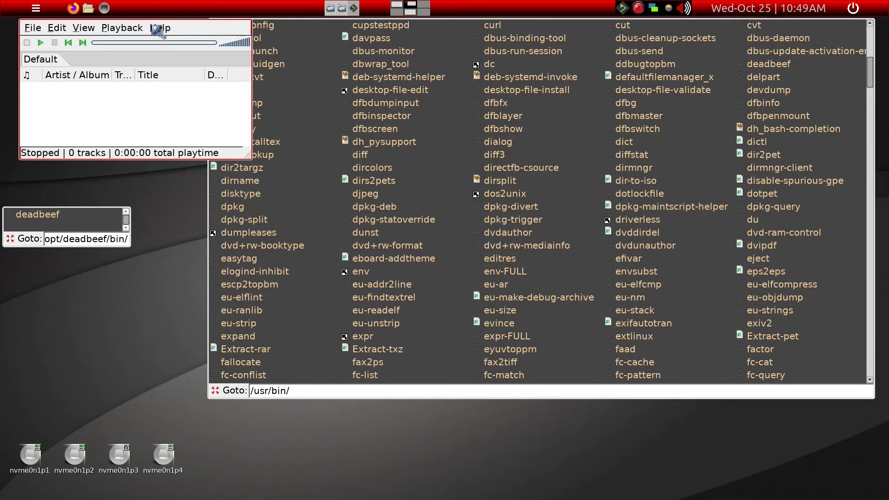
# Read the ChangeLog of the deadbeef build launched from /usr/bin/ and close that player.
pyautogui.click(158, 29)
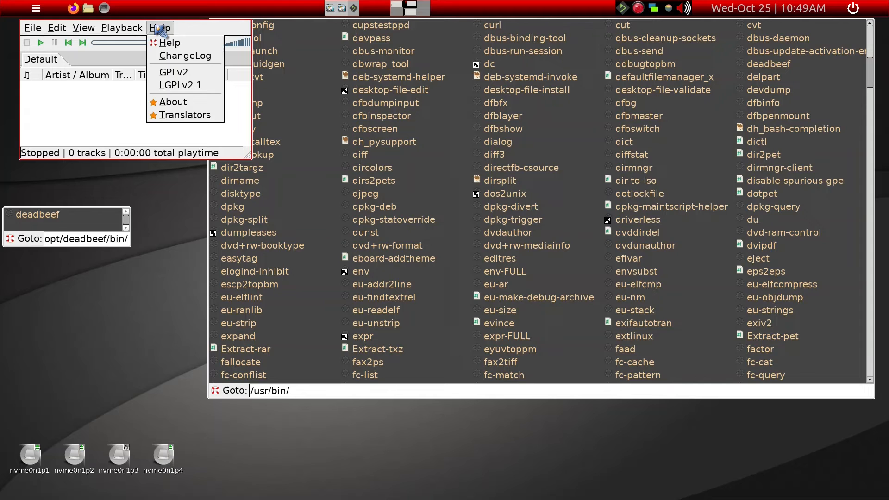
pyautogui.click(187, 55)
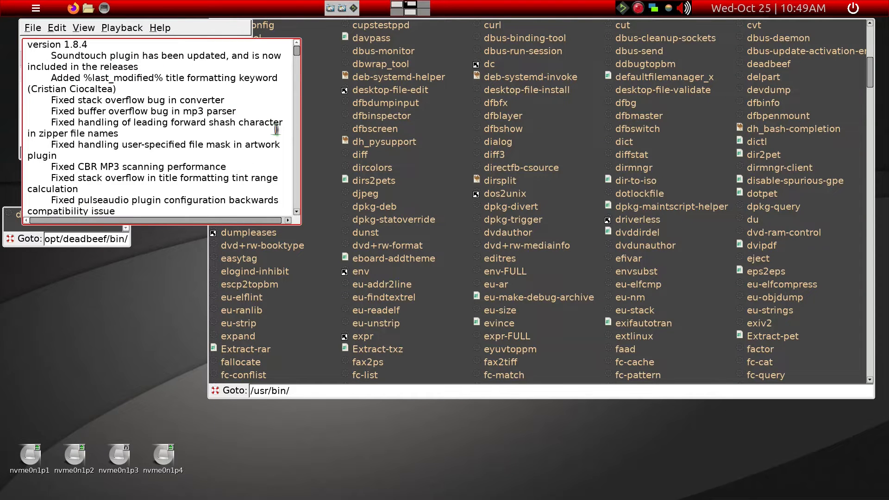
pyautogui.press('Escape')
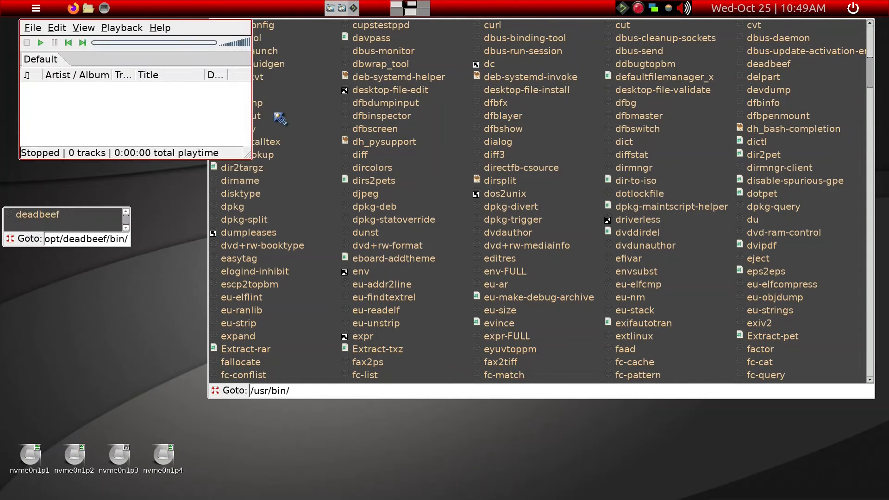
pyautogui.hotkey('alt', 'F4')
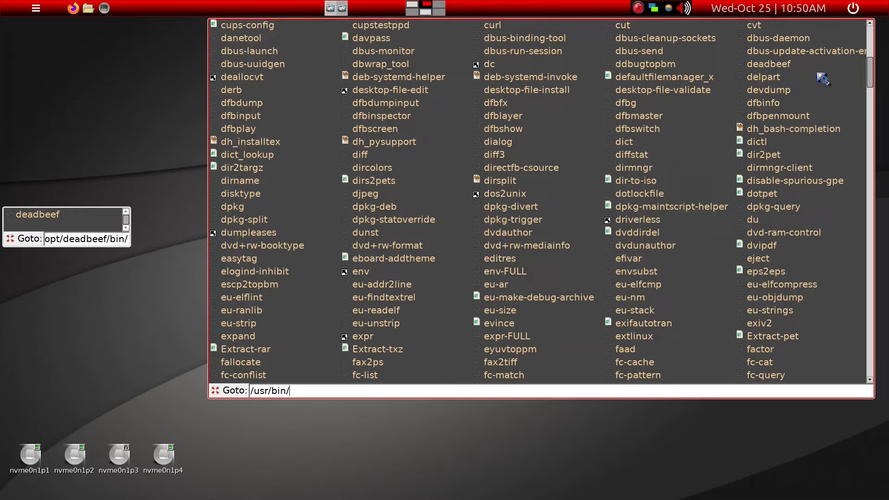
# Replace the deadbeef file in /usr/bin/ with an absolute link to the one in /opt/deadbeef/bin/.
pyautogui.rightClick(789, 65)
pyautogui.moveTo(795, 70)
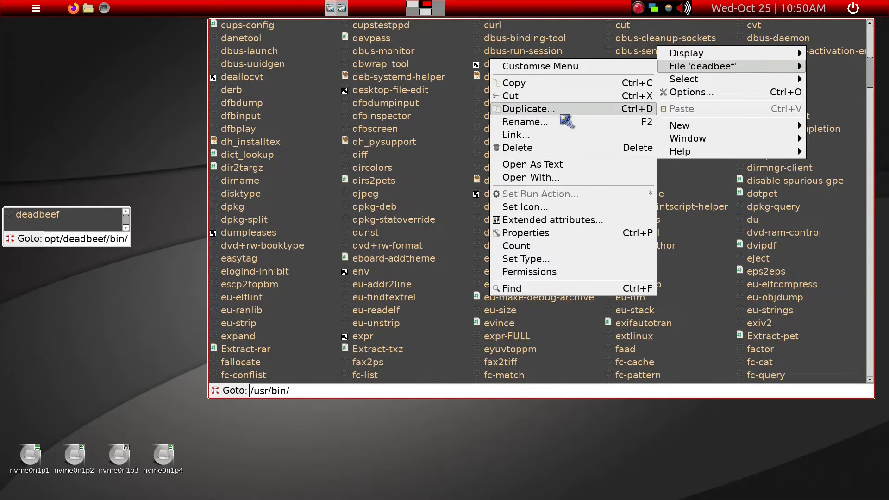
pyautogui.click(551, 148)
pyautogui.moveTo(47, 214); pyautogui.dragTo(820, 93)
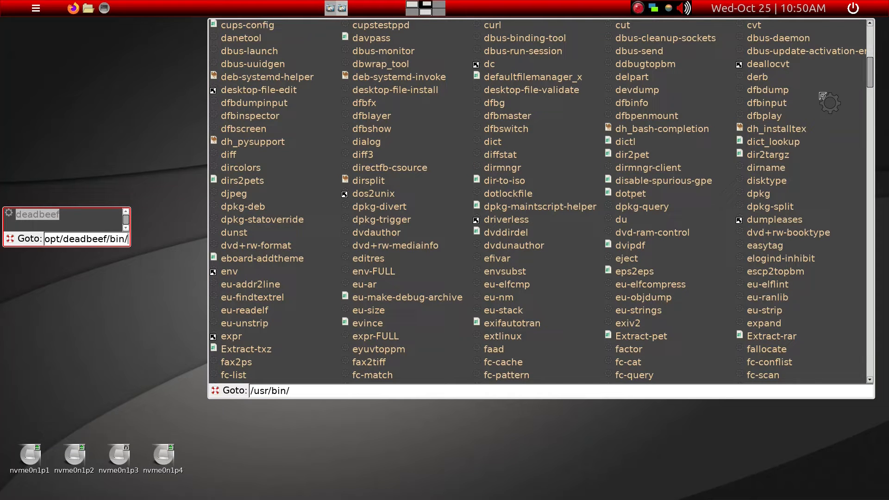
pyautogui.moveTo(822, 96); pyautogui.dragTo(822, 93)
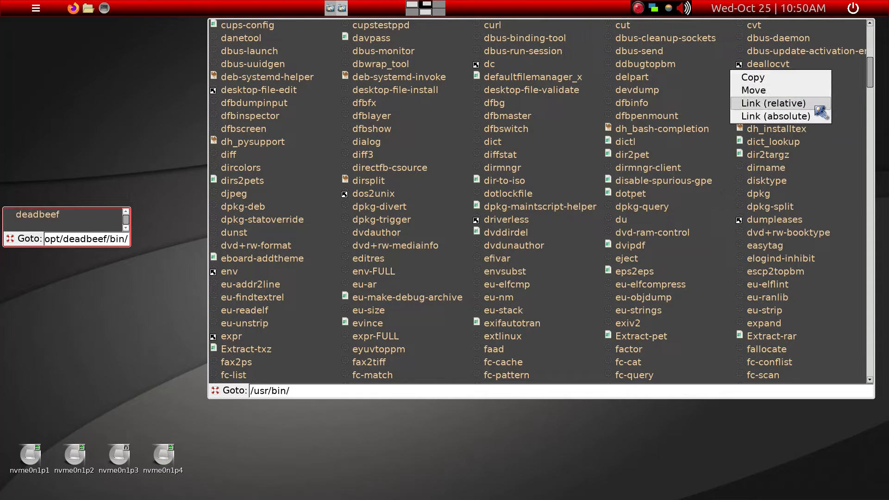
pyautogui.click(816, 117)
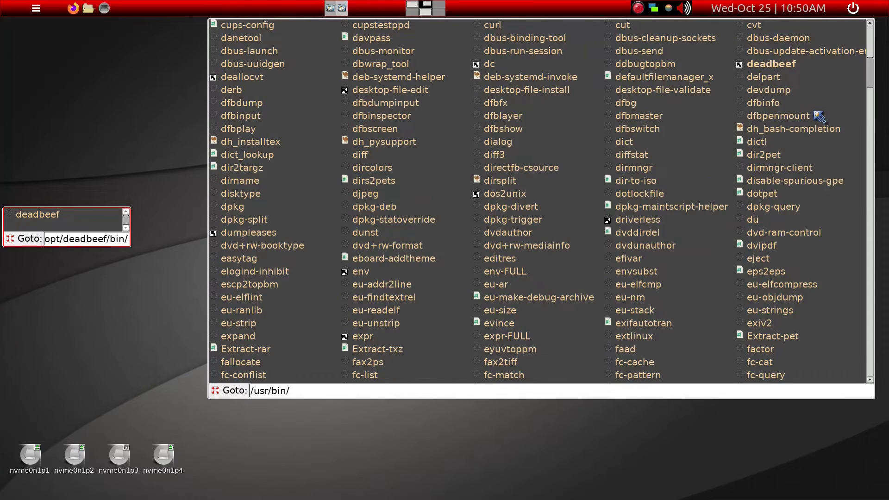
# Launch the player through the new deadbeef link in /usr/bin/ and check its version in the ChangeLog.
pyautogui.doubleClick(780, 67)
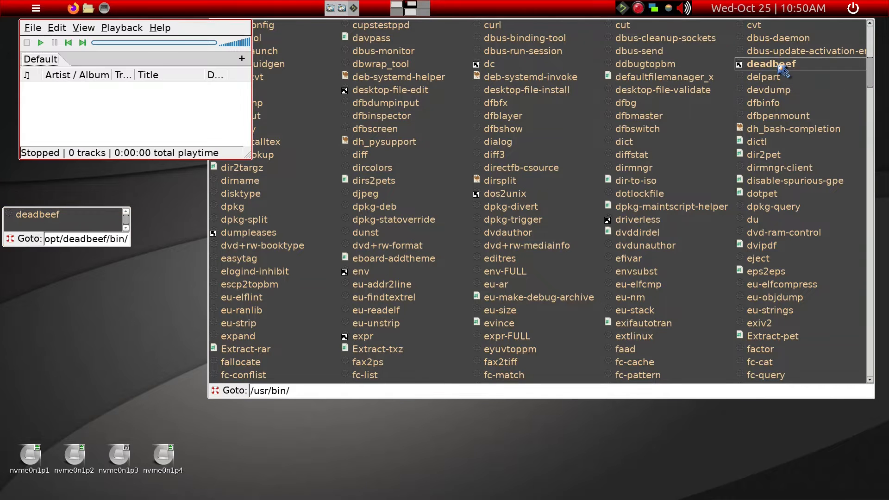
pyautogui.click(158, 29)
pyautogui.click(176, 56)
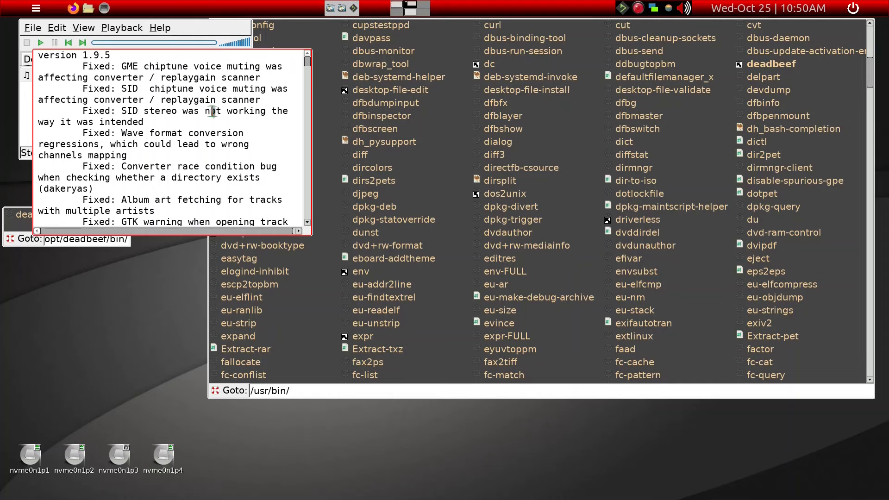
pyautogui.press('Escape')
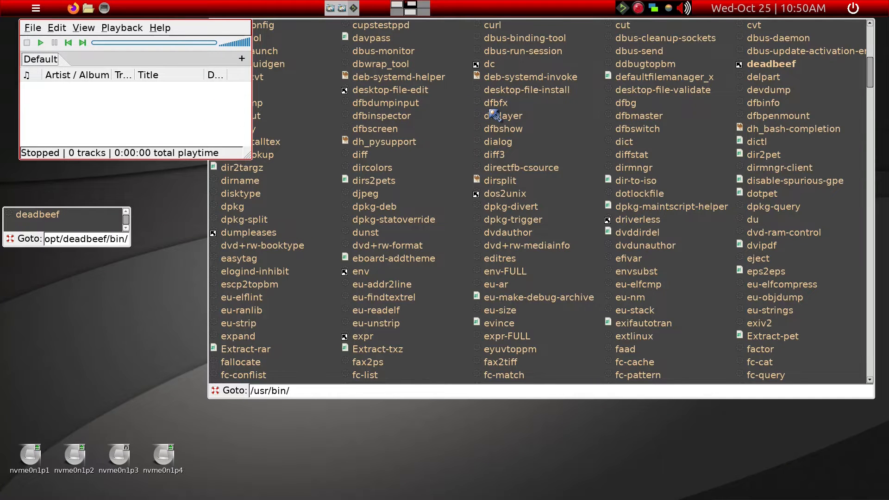
# Close both file manager windows and maximize the DeaDBeeF window.
pyautogui.click(607, 155)
pyautogui.hotkey('alt', 'F4')
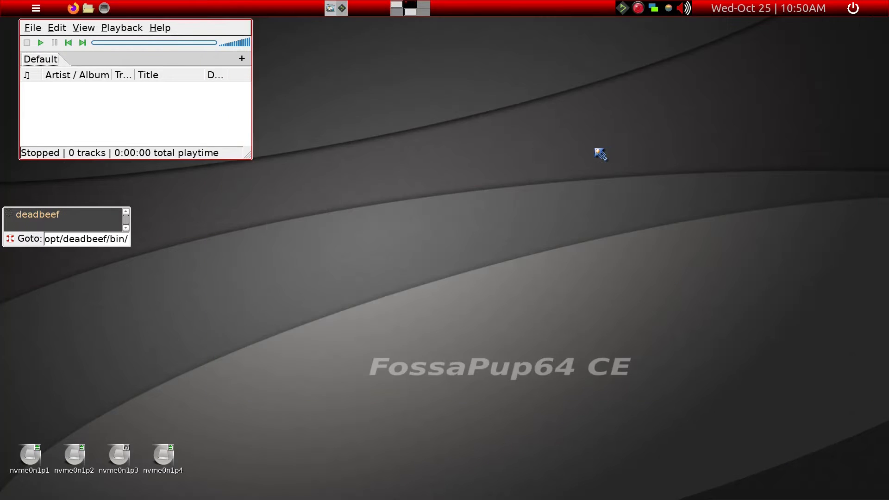
pyautogui.click(92, 218)
pyautogui.hotkey('alt', 'F4')
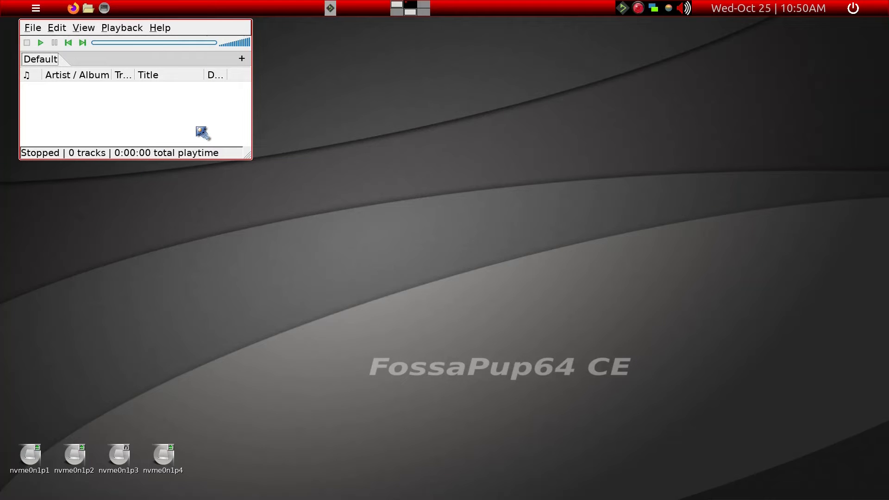
pyautogui.hotkey('alt', 'F10')
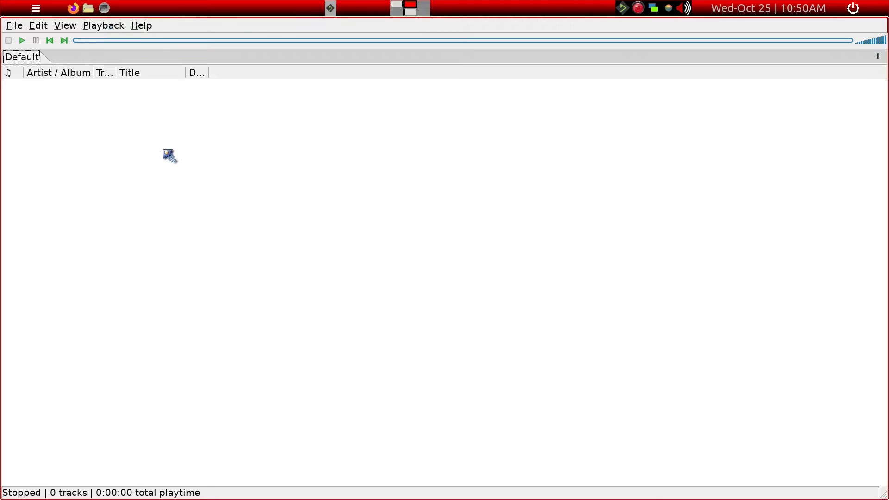
# Enable Design mode and delete the Playlist with tabs widget from the player layout.
pyautogui.click(63, 28)
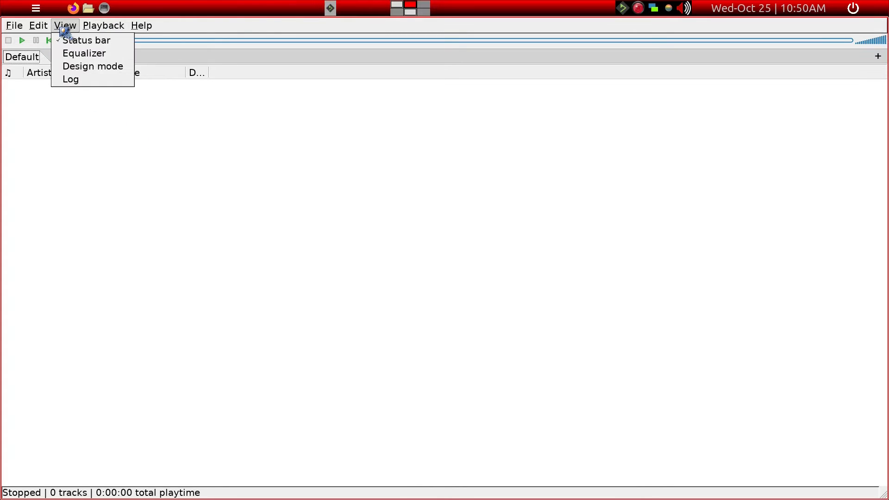
pyautogui.click(75, 72)
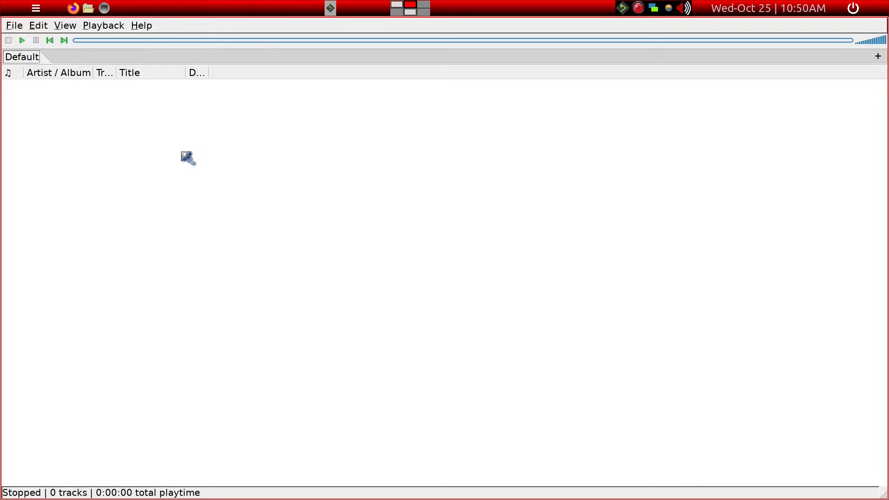
pyautogui.rightClick(344, 174)
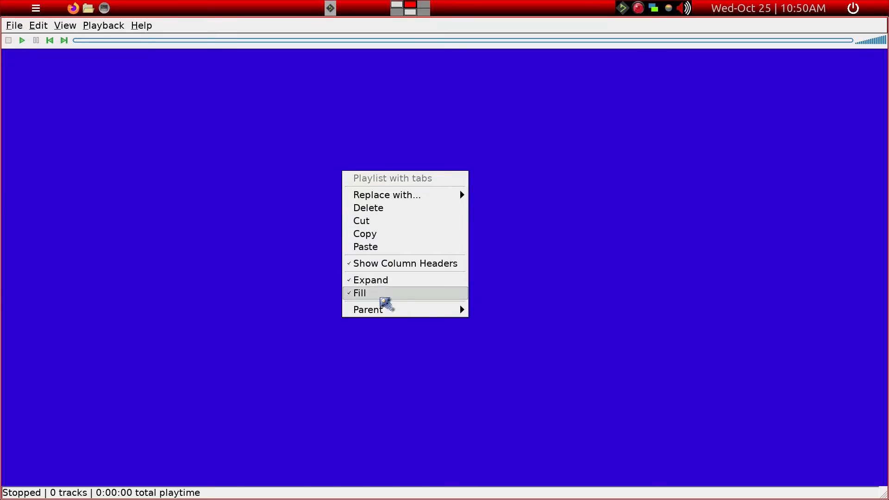
pyautogui.click(385, 207)
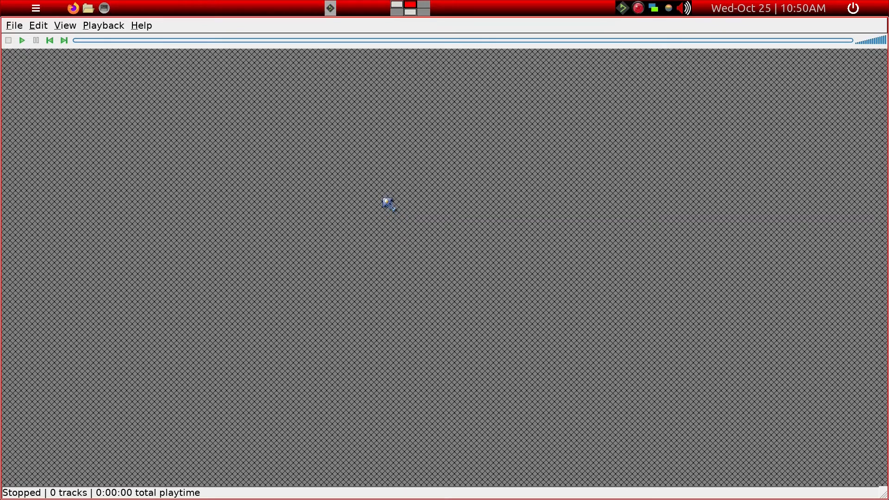
# Delete the Seekbar and Playback controls widgets from the player layout.
pyautogui.rightClick(319, 47)
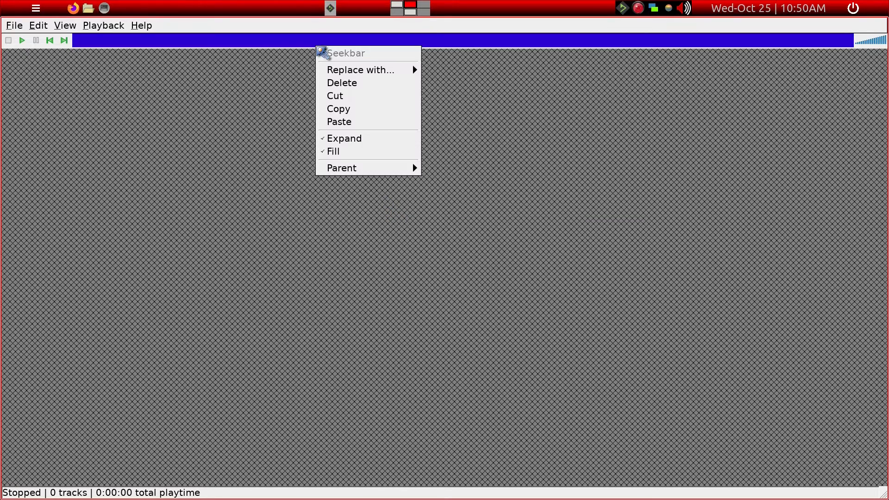
pyautogui.click(333, 83)
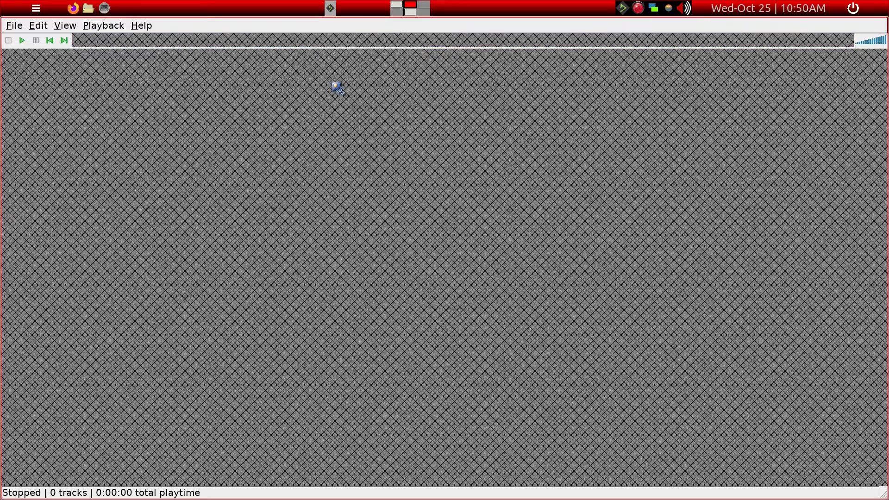
pyautogui.rightClick(65, 48)
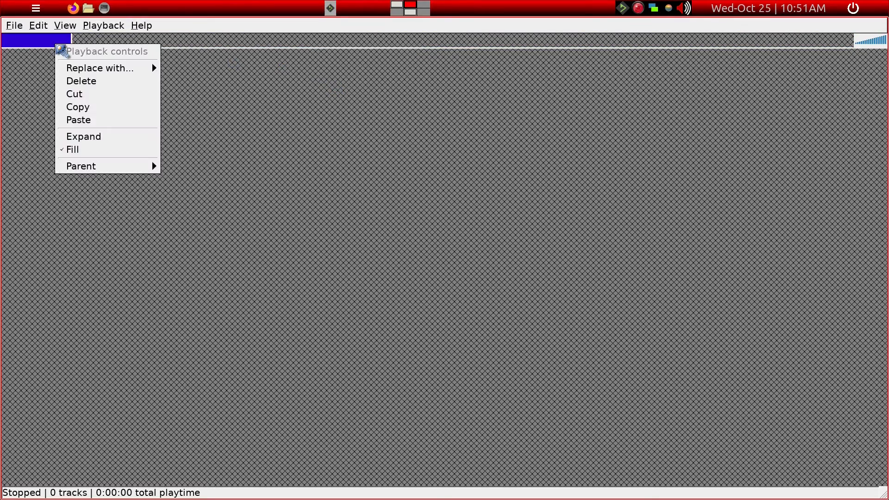
pyautogui.click(82, 83)
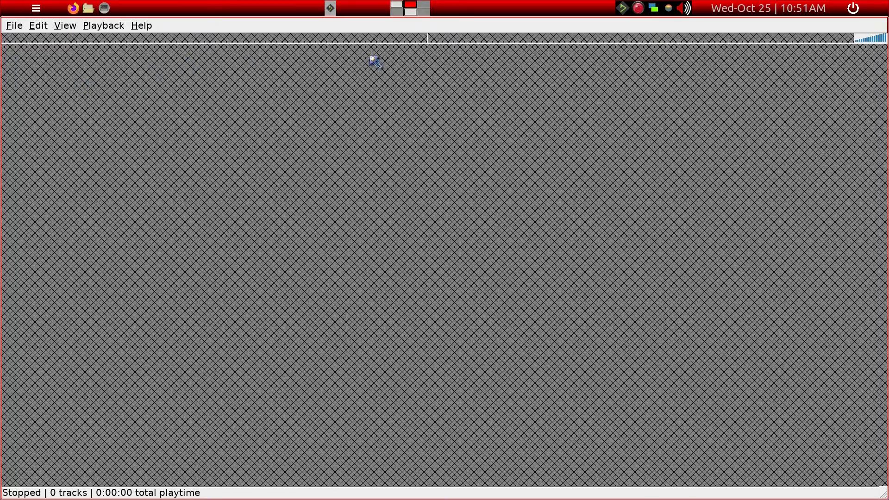
pyautogui.rightClick(391, 45)
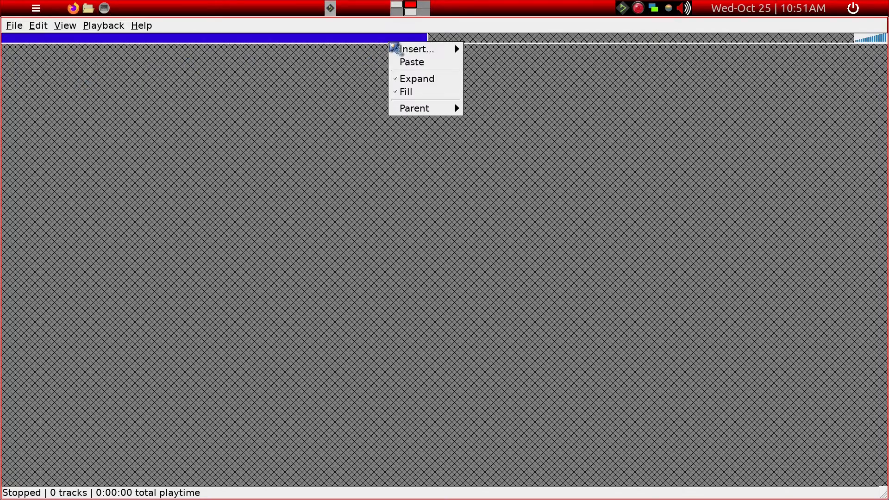
pyautogui.moveTo(394, 51)
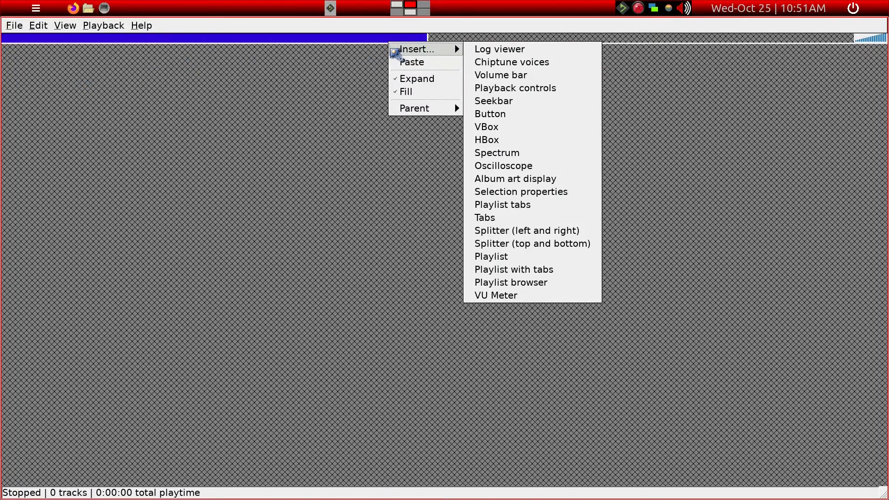
pyautogui.click(385, 47)
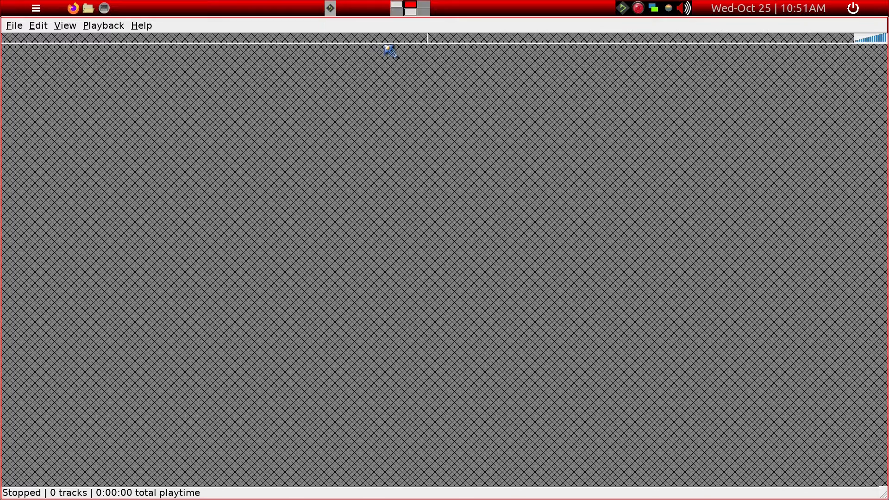
# Delete the remaining VBox and insert a Splitter (left and right) with its left pane a little over a quarter of the width.
pyautogui.rightClick(386, 47)
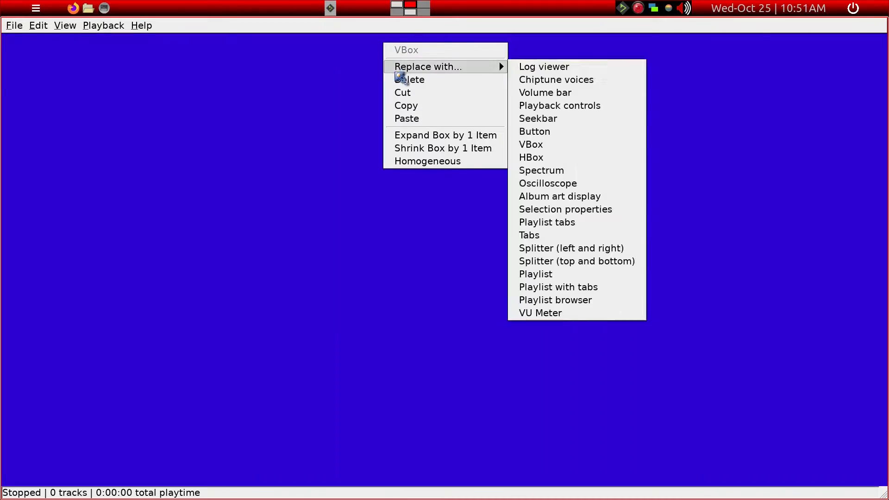
pyautogui.click(400, 80)
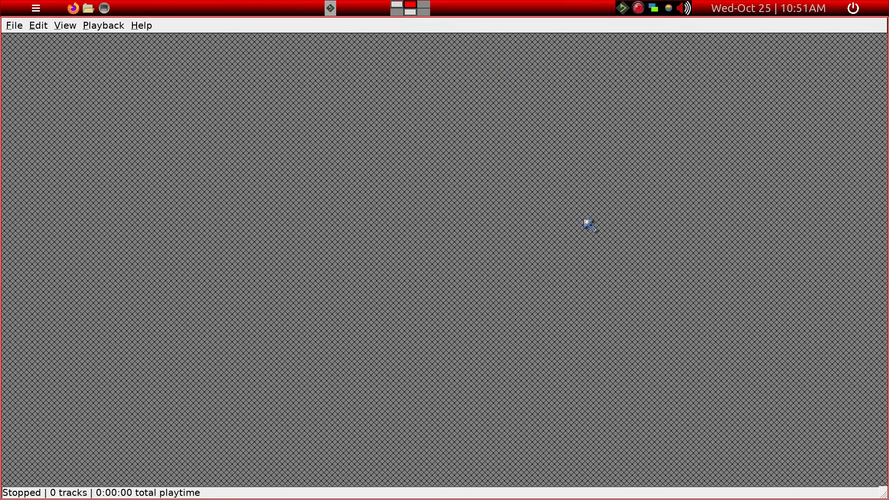
pyautogui.rightClick(314, 151)
pyautogui.moveTo(363, 161)
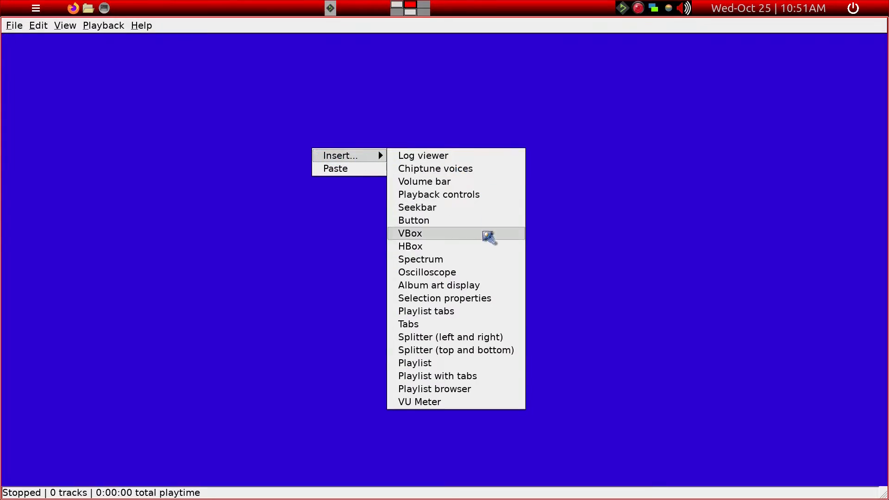
pyautogui.click(461, 338)
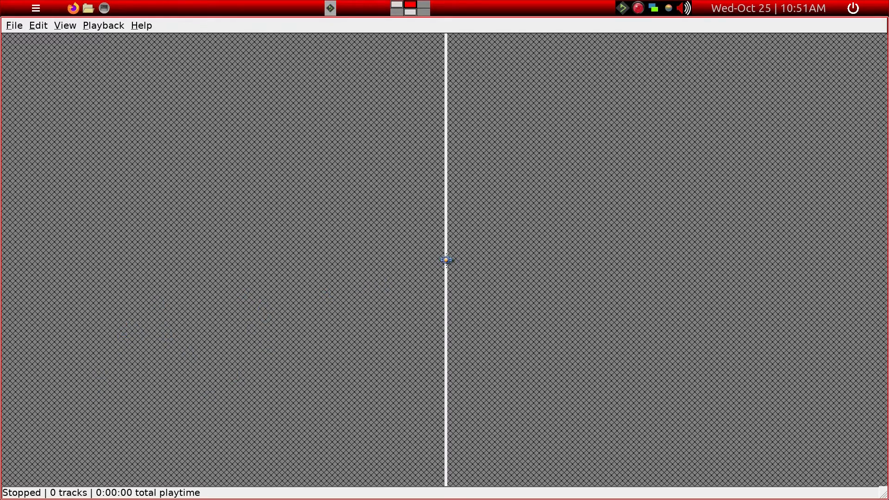
pyautogui.moveTo(445, 261); pyautogui.dragTo(247, 264)
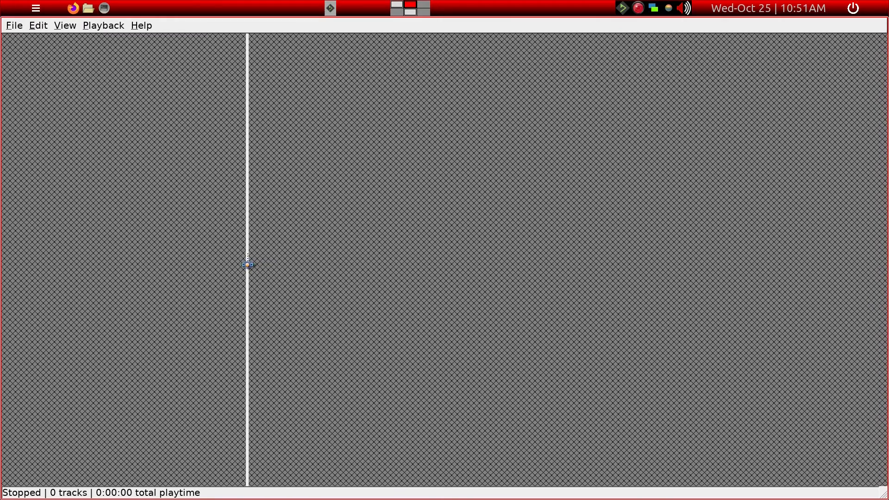
# Divide the left pane into three with two nested Splitter (top and bottom) widgets, leaving only a thin strip in the middle.
pyautogui.rightClick(105, 148)
pyautogui.moveTo(118, 154)
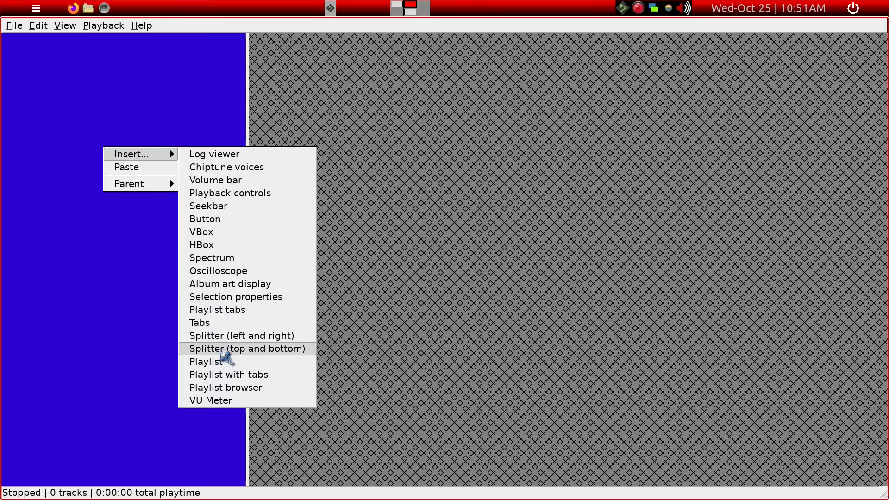
pyautogui.click(221, 353)
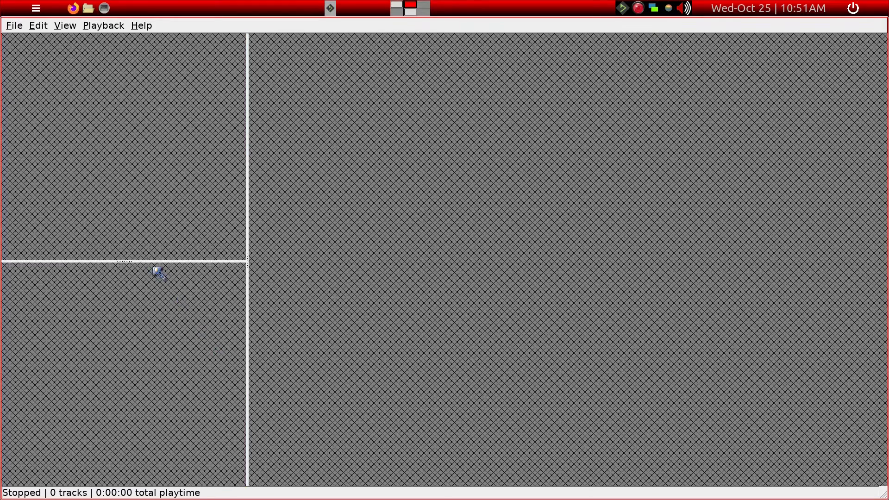
pyautogui.rightClick(117, 208)
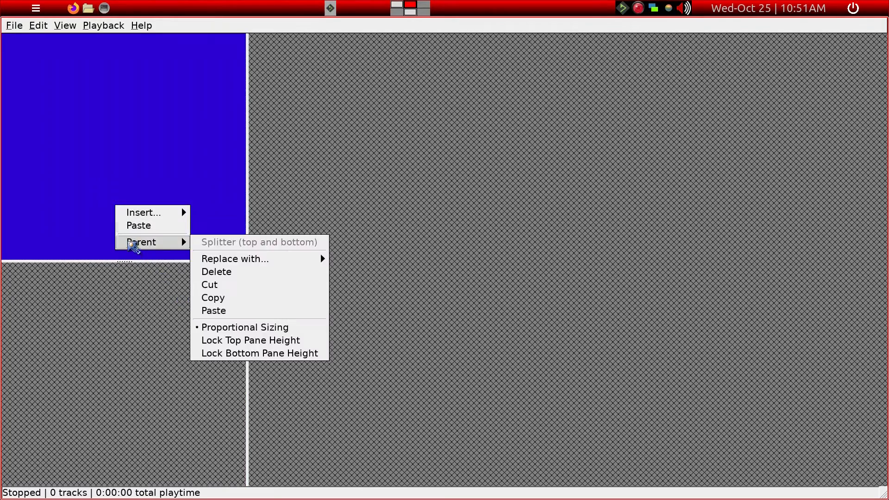
pyautogui.moveTo(125, 214)
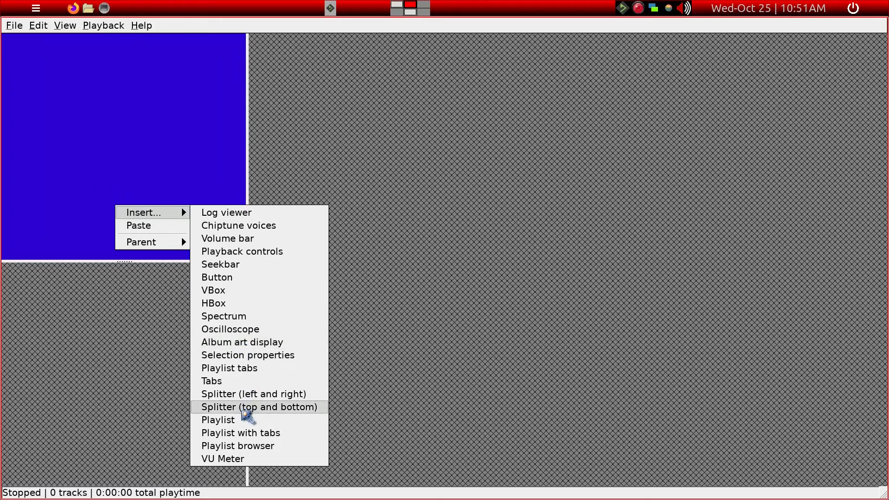
pyautogui.click(242, 411)
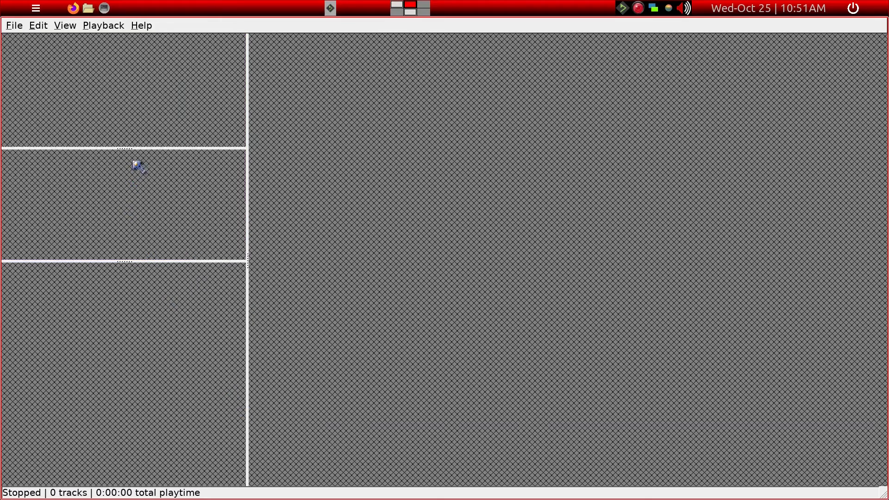
pyautogui.moveTo(131, 149); pyautogui.dragTo(120, 274)
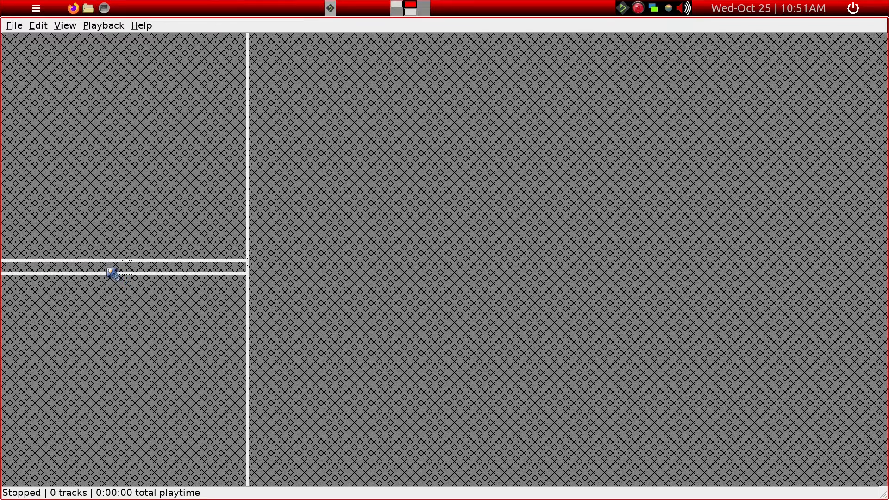
# Insert a Splitter (left and right) in the thin strip of the left column.
pyautogui.rightClick(108, 270)
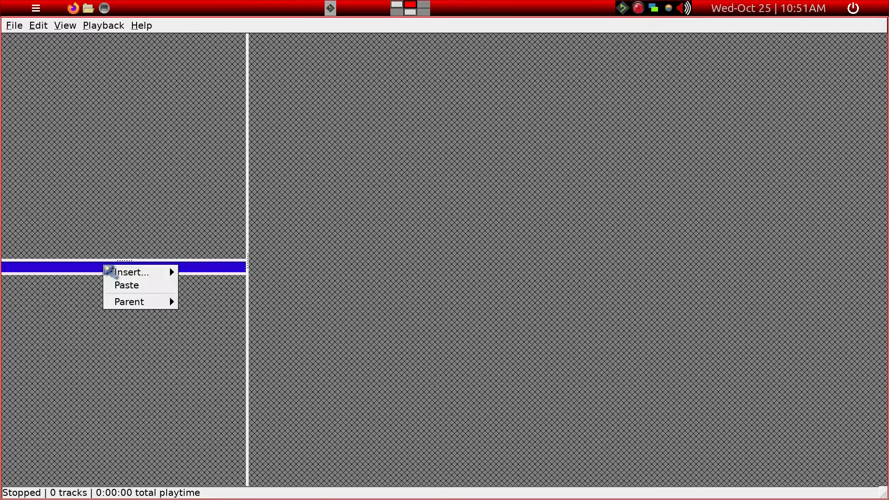
pyautogui.moveTo(132, 272)
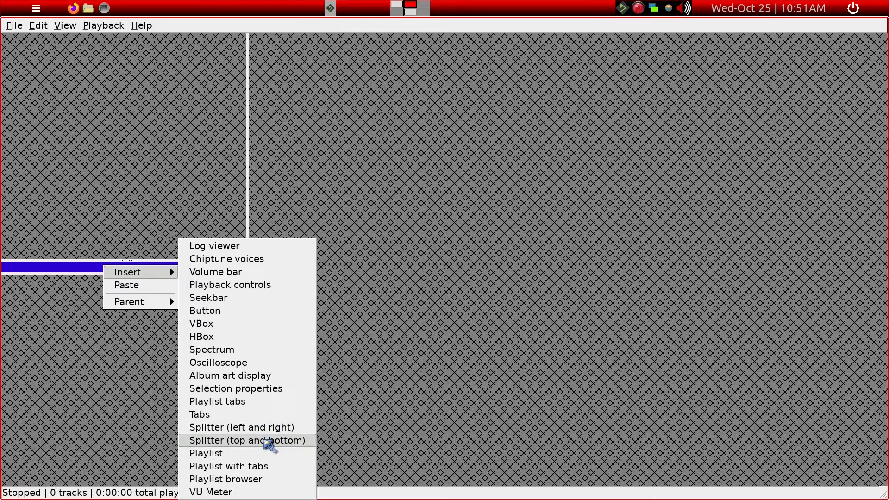
pyautogui.click(287, 427)
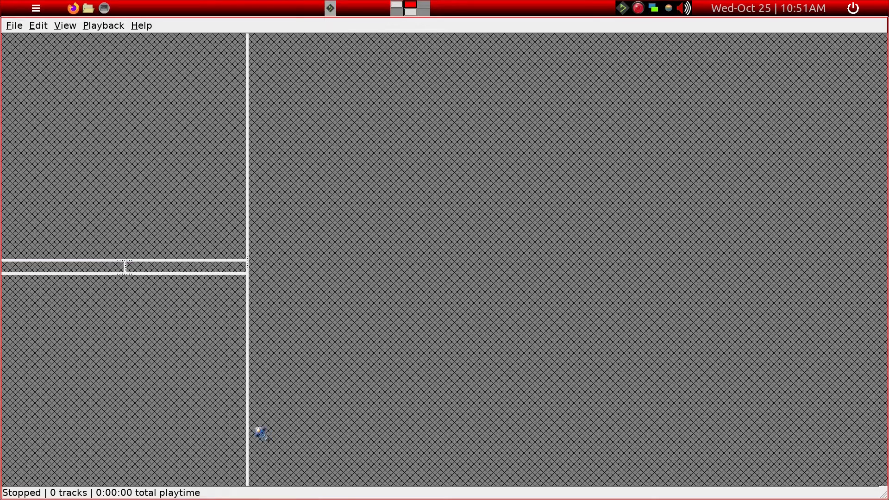
# Insert a Seekbar and Playback controls side by side in the thin strip, widening the Seekbar to about two thirds of it.
pyautogui.rightClick(71, 271)
pyautogui.moveTo(91, 277)
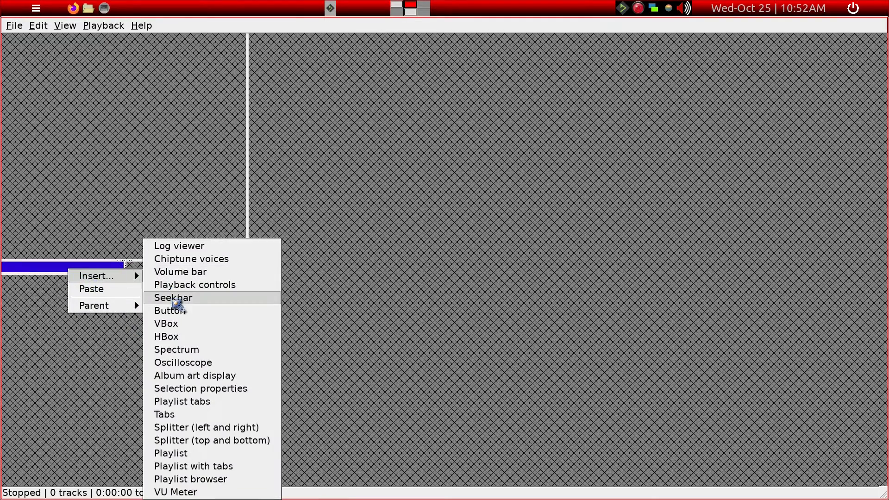
pyautogui.click(174, 300)
pyautogui.rightClick(175, 271)
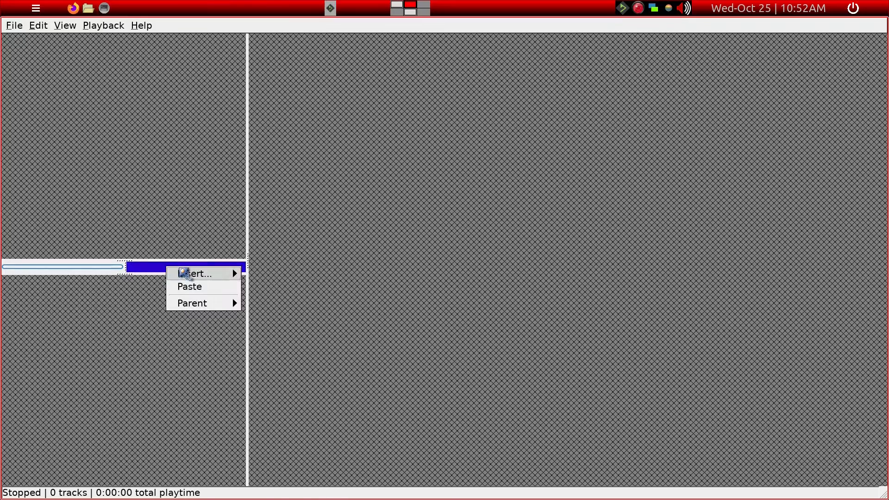
pyautogui.moveTo(182, 273)
pyautogui.click(281, 286)
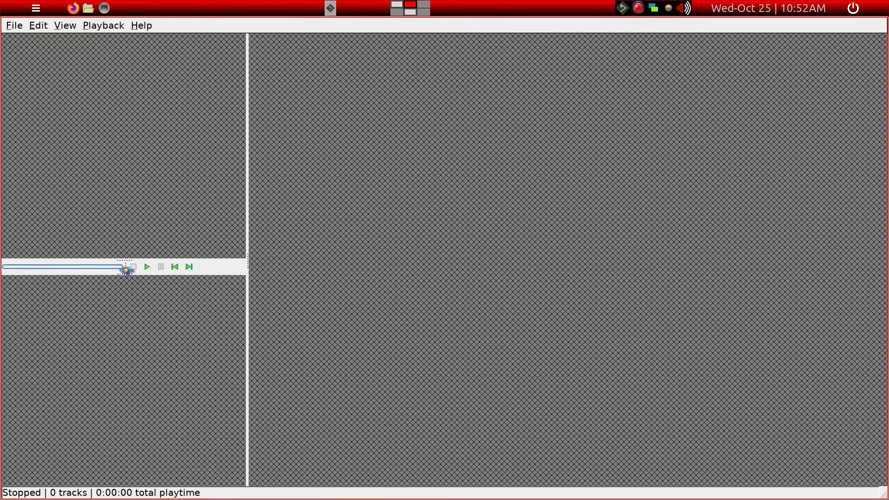
pyautogui.moveTo(125, 269); pyautogui.dragTo(159, 274)
# Insert an Album art display in the upper pane of the left column.
pyautogui.rightClick(118, 115)
pyautogui.moveTo(131, 121)
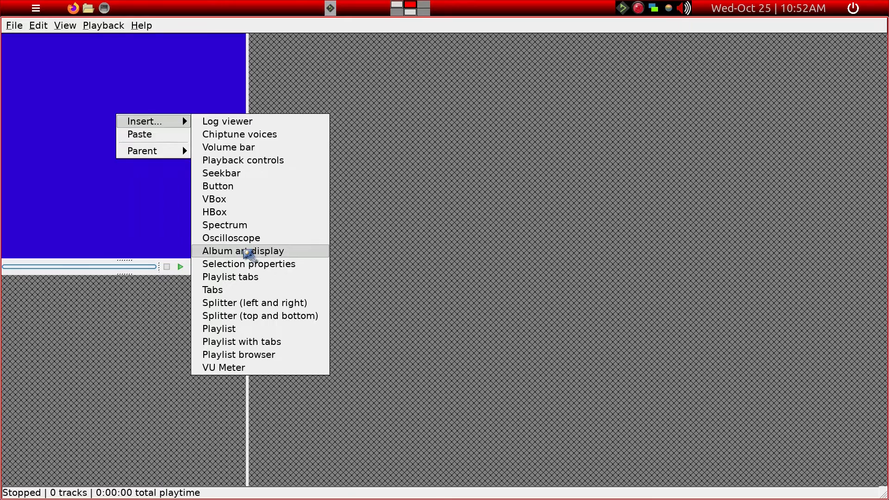
pyautogui.click(245, 251)
pyautogui.rightClick(61, 300)
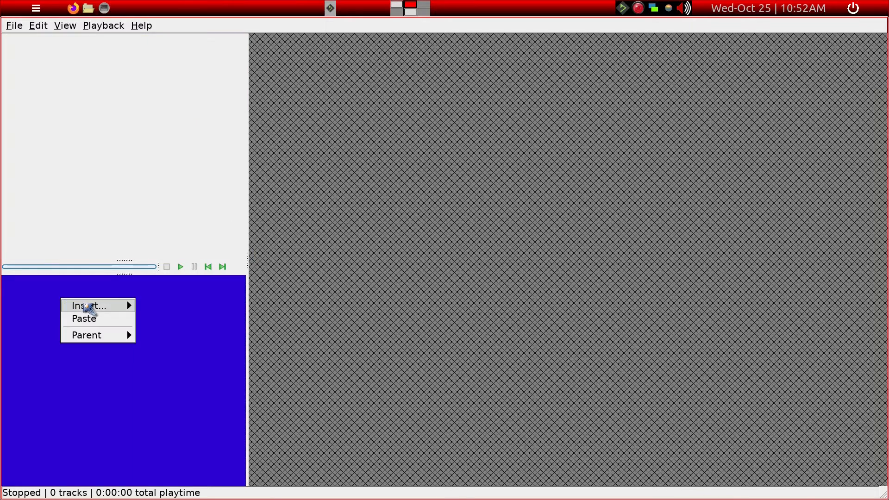
pyautogui.moveTo(85, 306)
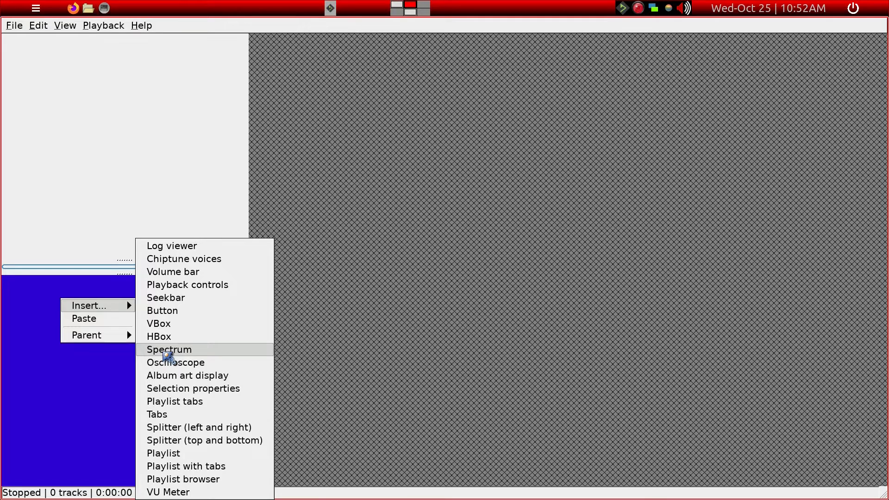
pyautogui.click(168, 350)
pyautogui.rightClick(160, 330)
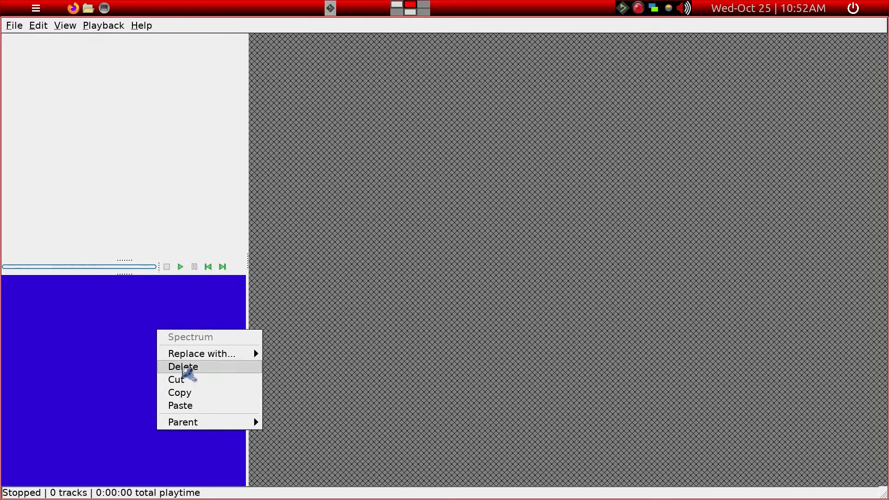
pyautogui.click(190, 368)
# Insert a Splitter (left and right) in the left column's lower pane, shrinking its right side to a narrow strip.
pyautogui.rightClick(147, 340)
pyautogui.moveTo(173, 347)
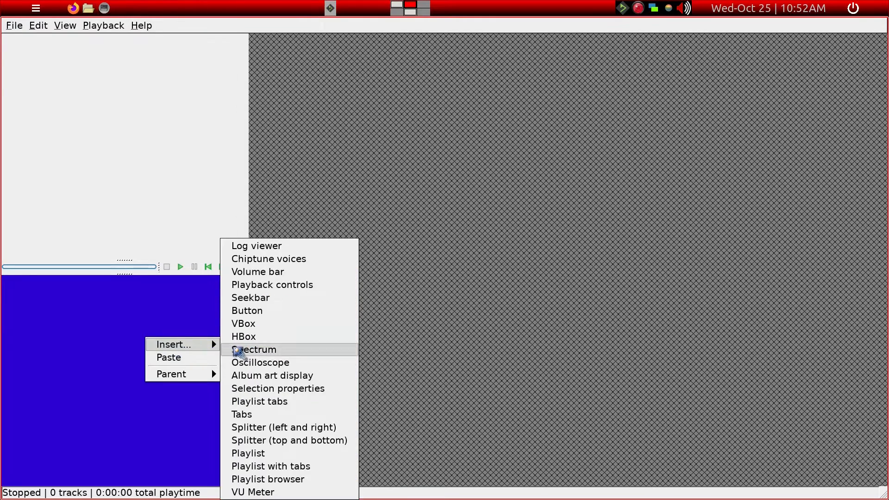
pyautogui.click(279, 427)
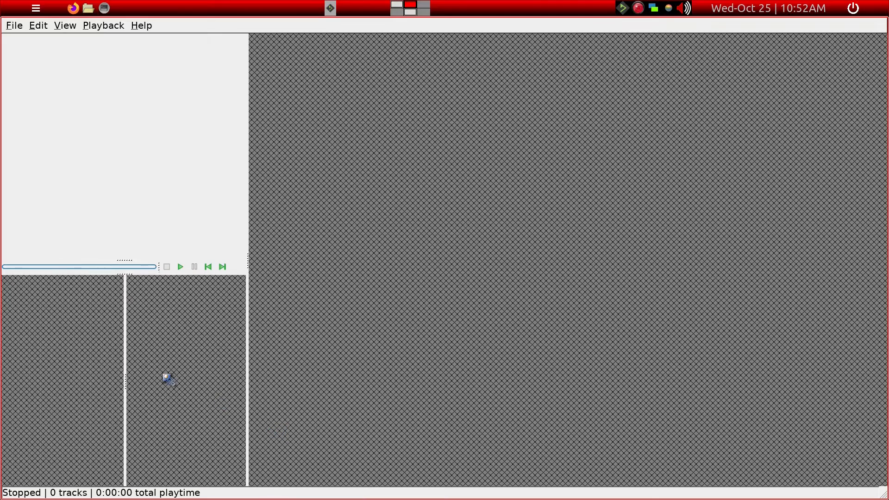
pyautogui.moveTo(126, 386); pyautogui.dragTo(254, 385)
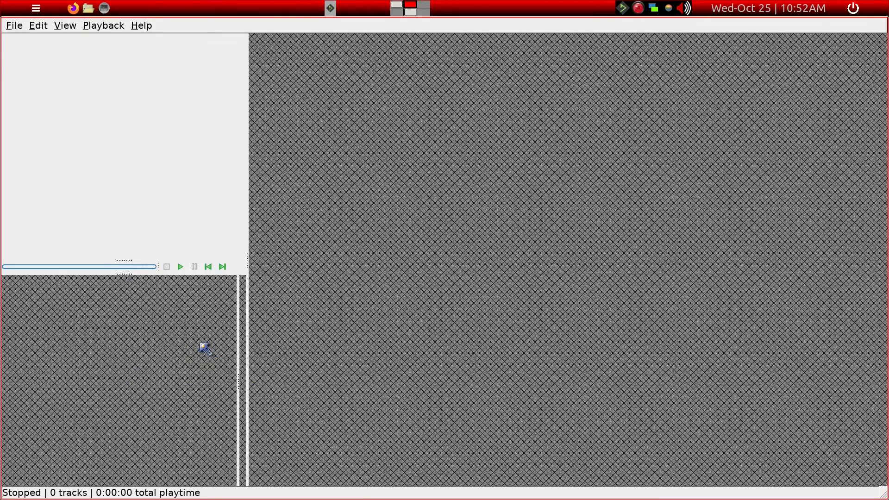
# Insert a VU Meter in the narrow lower strip and a Spectrum in the wide pane beside it.
pyautogui.rightClick(245, 337)
pyautogui.moveTo(259, 339)
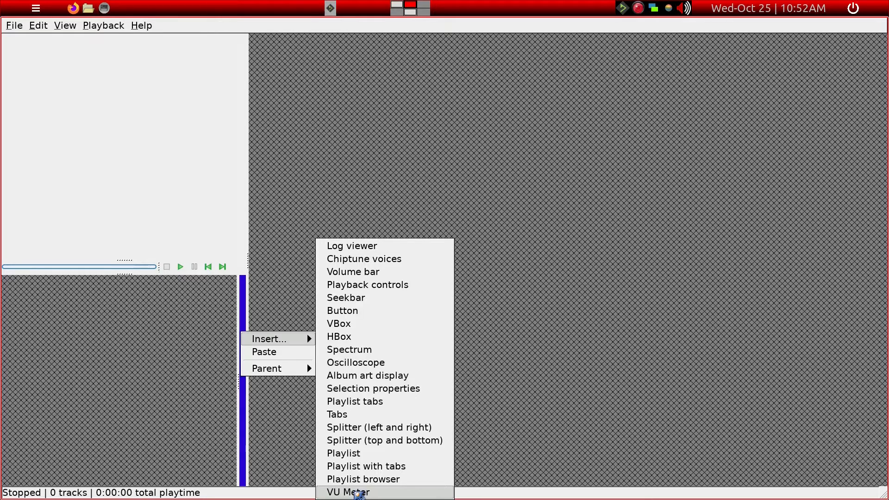
pyautogui.click(358, 492)
pyautogui.rightClick(99, 345)
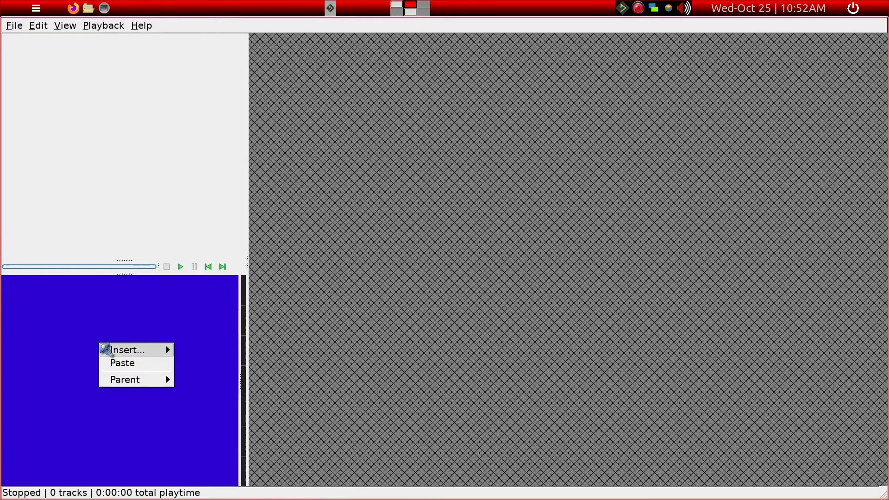
pyautogui.moveTo(113, 353)
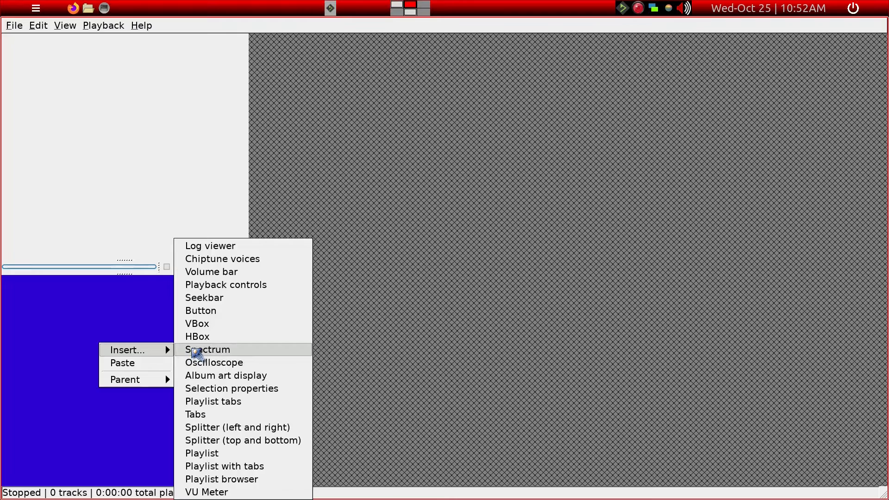
pyautogui.click(197, 351)
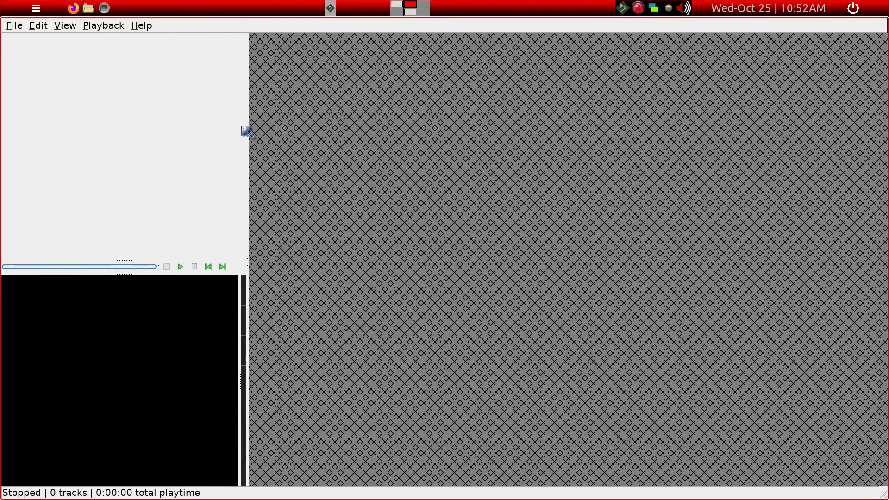
# Insert a Playlist with tabs in the large right pane and widen its Artist / Album and Title columns to fill the width.
pyautogui.rightClick(330, 149)
pyautogui.moveTo(338, 151)
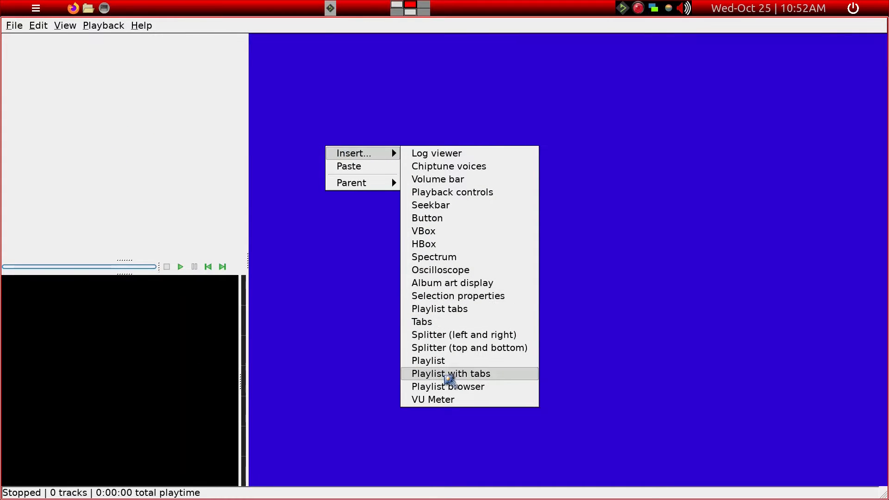
pyautogui.click(447, 376)
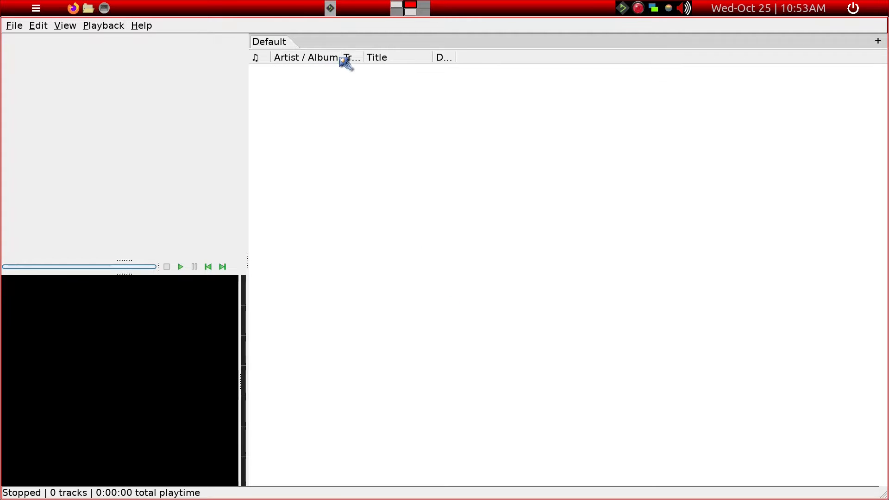
pyautogui.moveTo(341, 58); pyautogui.dragTo(574, 58)
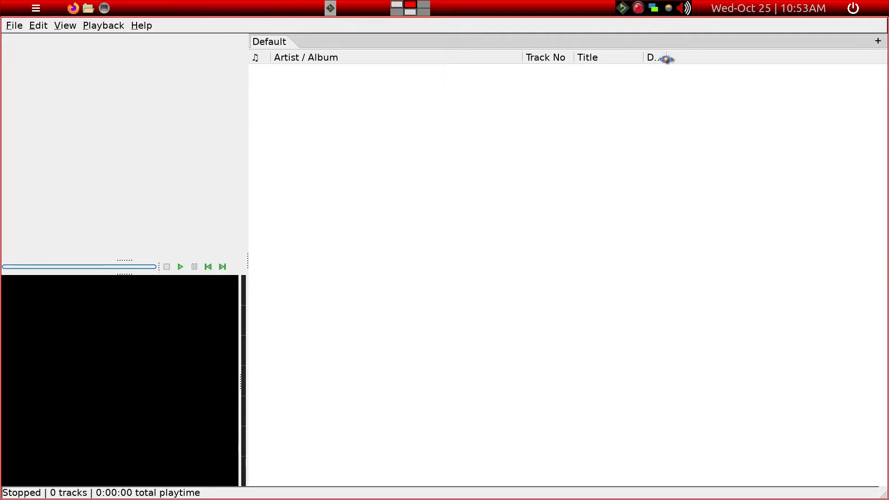
pyautogui.moveTo(677, 58); pyautogui.dragTo(819, 56)
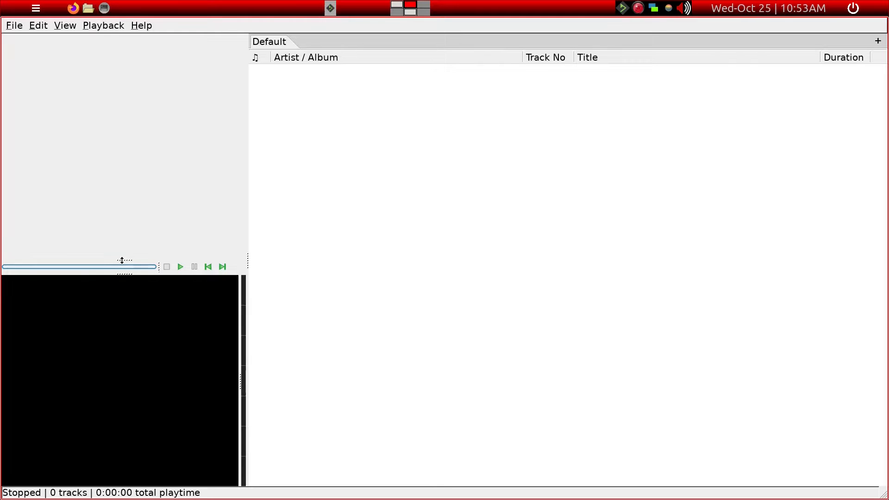
# Lock the top pane height of the splitter between the album art display and the playback strip.
pyautogui.rightClick(123, 259)
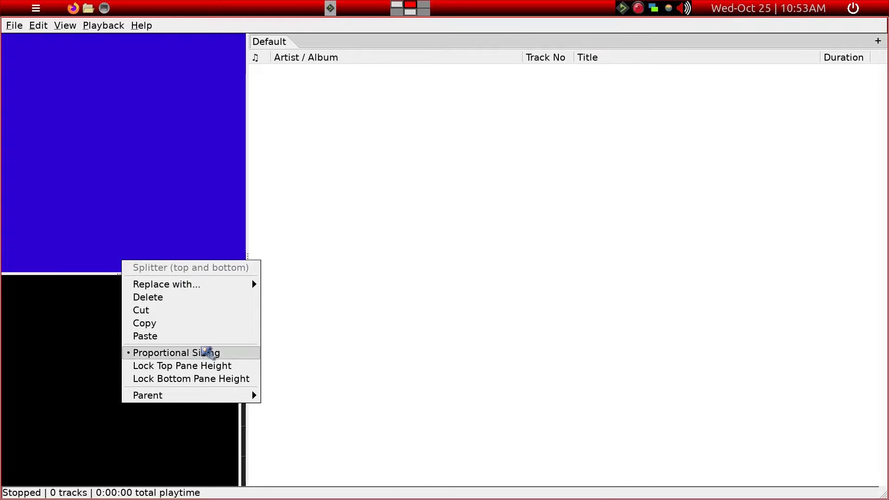
pyautogui.click(198, 368)
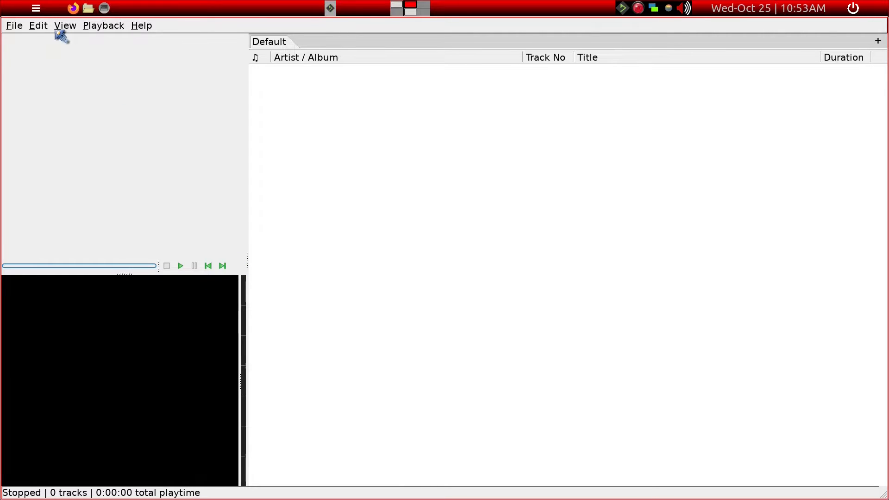
# Add the mp3 folder inside Music to the playlist.
pyautogui.click(40, 25)
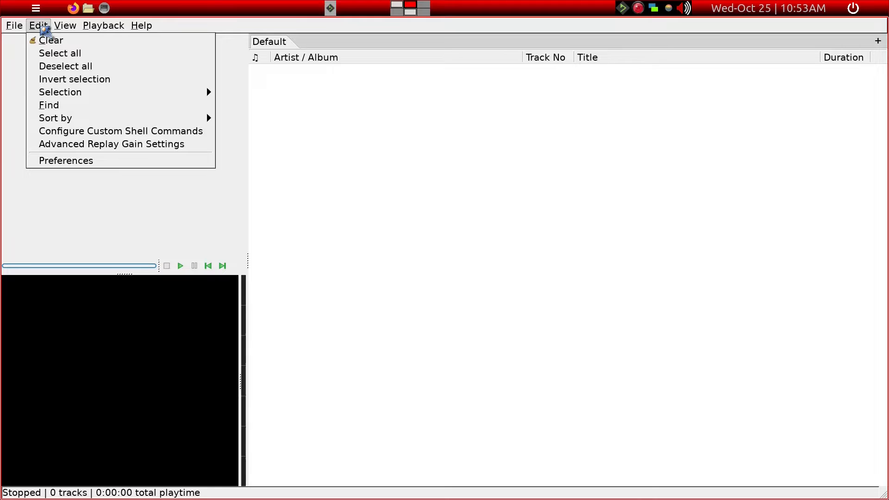
pyautogui.moveTo(15, 25)
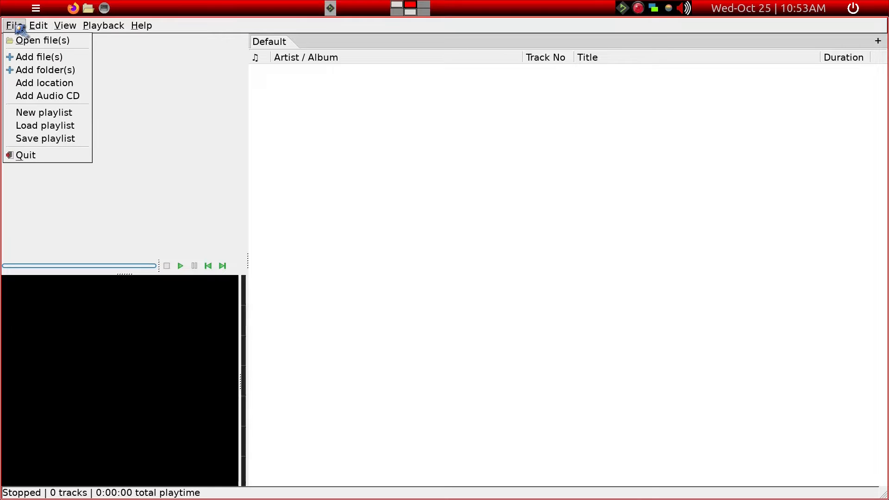
pyautogui.click(23, 70)
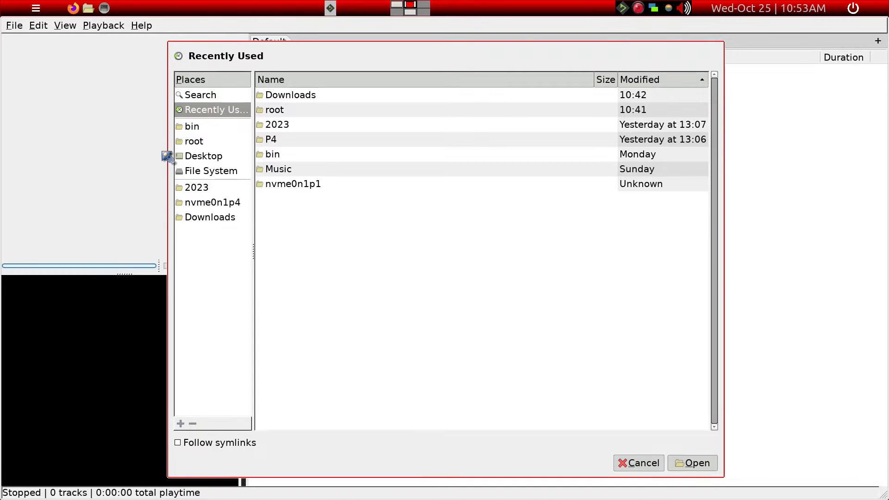
pyautogui.click(270, 173)
pyautogui.doubleClick(271, 173)
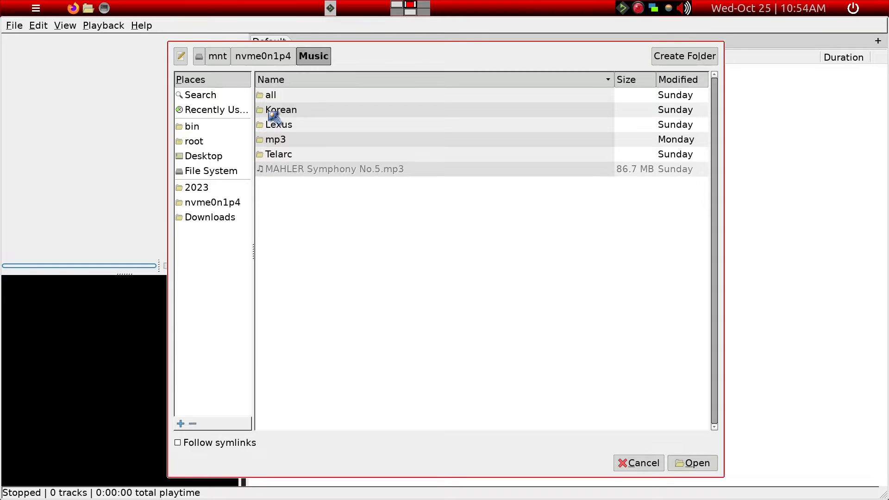
pyautogui.click(276, 143)
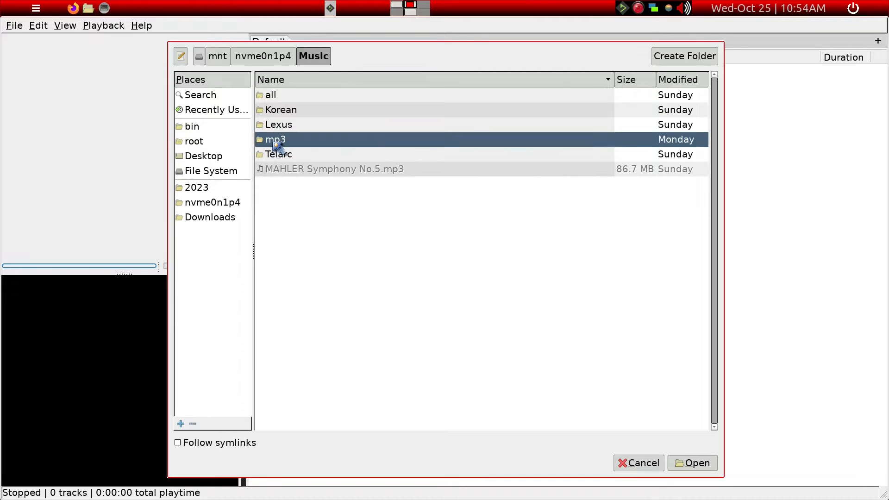
pyautogui.click(693, 465)
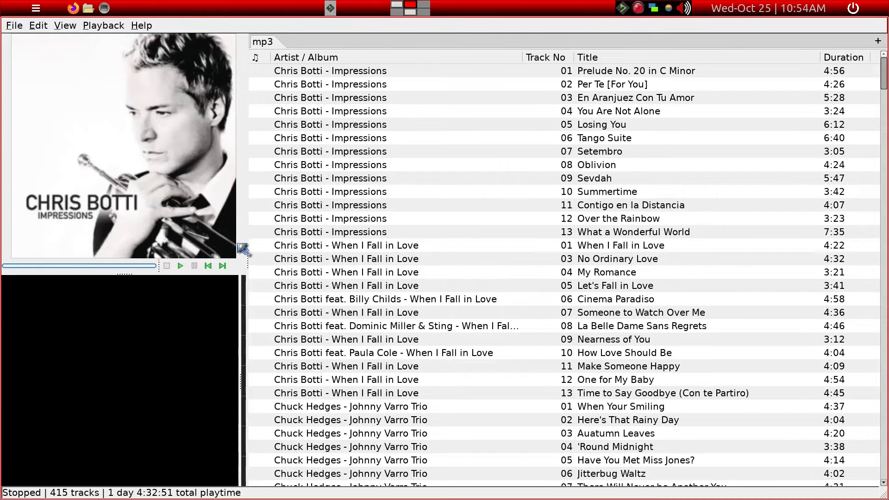
# Narrow the left column to fit the album art and widen the seekbar so the playback buttons fill the remaining strip.
pyautogui.moveTo(247, 261); pyautogui.dragTo(229, 262)
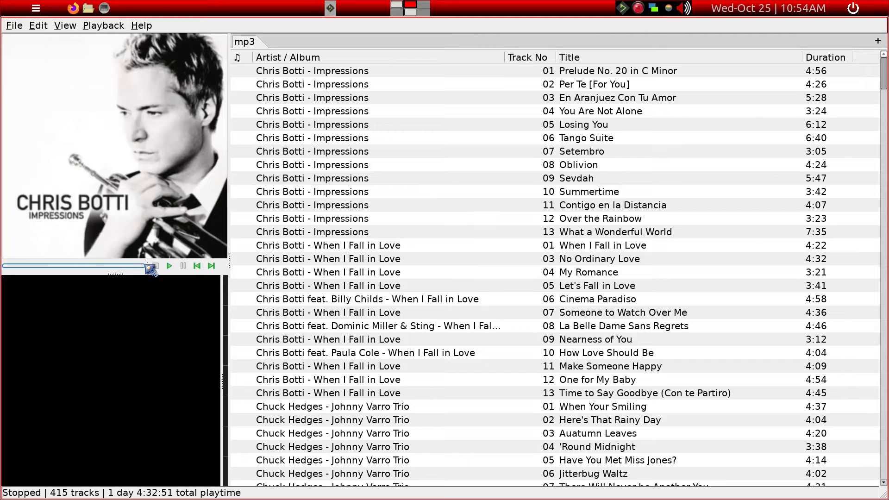
pyautogui.moveTo(147, 268); pyautogui.dragTo(155, 270)
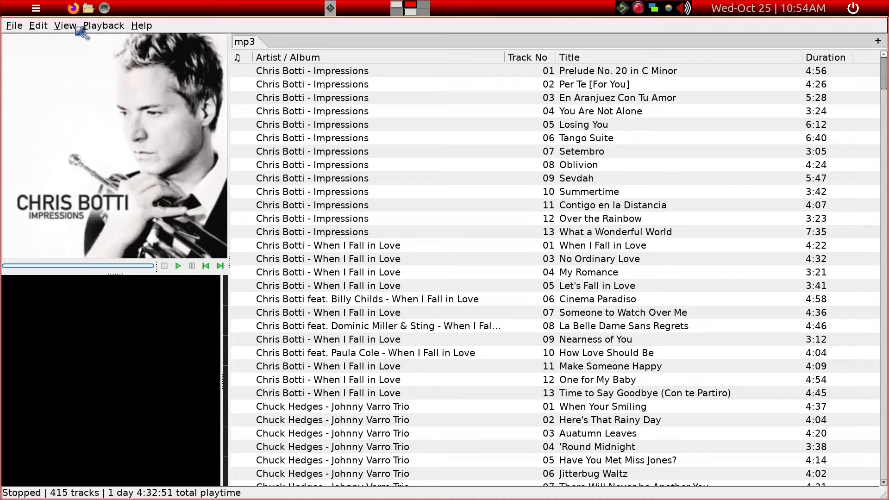
# Lock the top pane height of the splitter above the visualizations and the right pane width of the splitter between seekbar and playback buttons.
pyautogui.rightClick(112, 273)
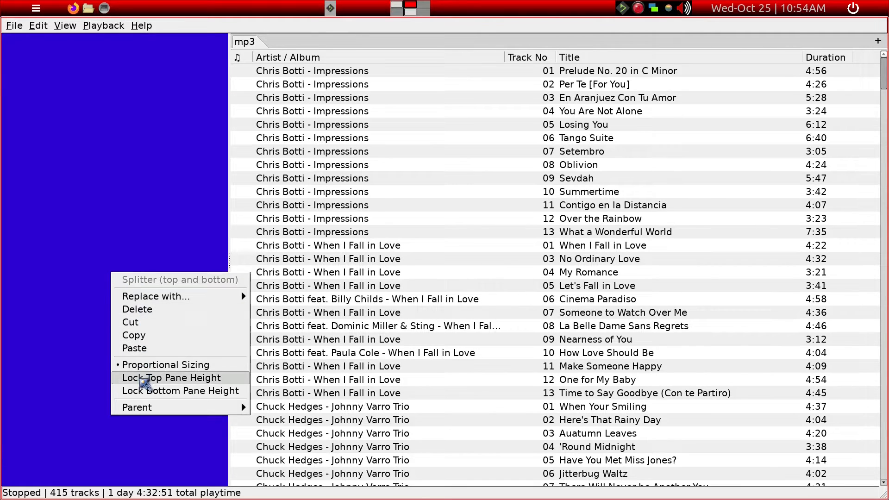
pyautogui.click(144, 383)
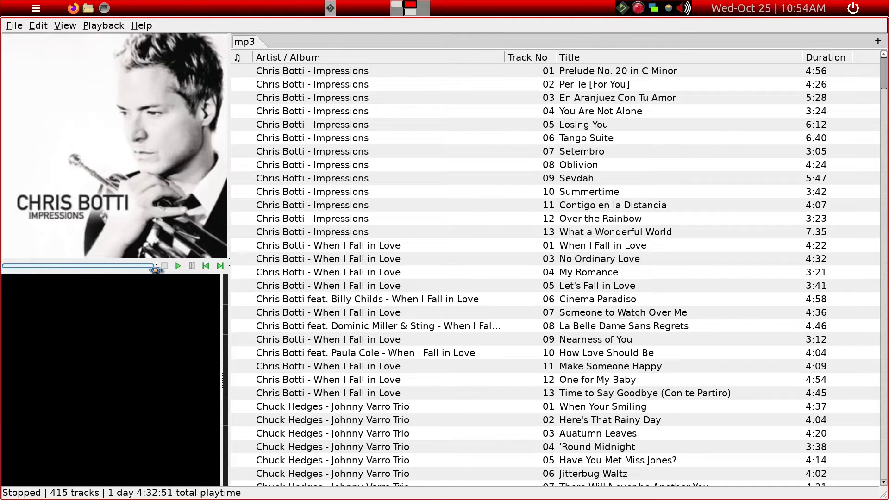
pyautogui.rightClick(157, 270)
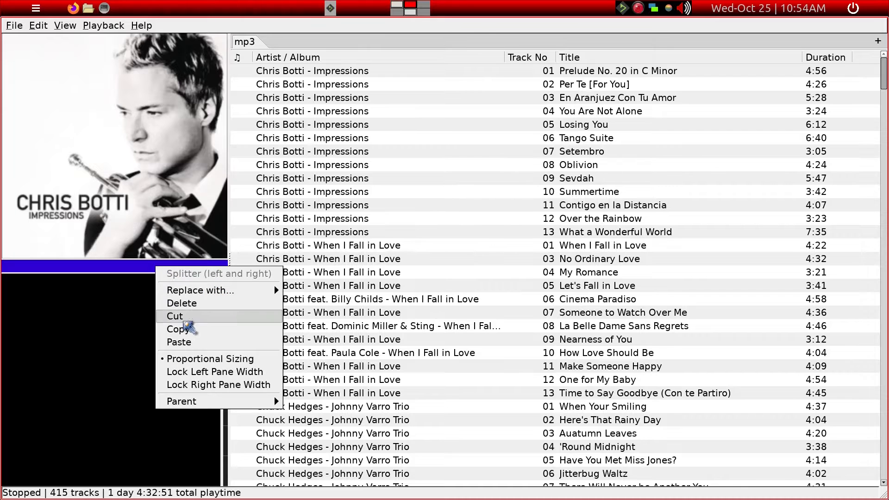
pyautogui.click(207, 385)
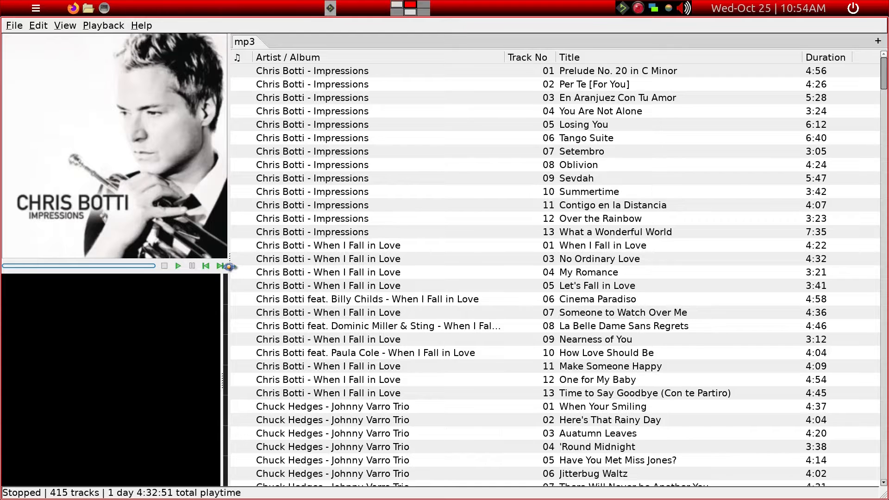
# Lock the left pane width of both the main column splitter and the splitter between the Spectrum and VU Meter.
pyautogui.rightClick(228, 267)
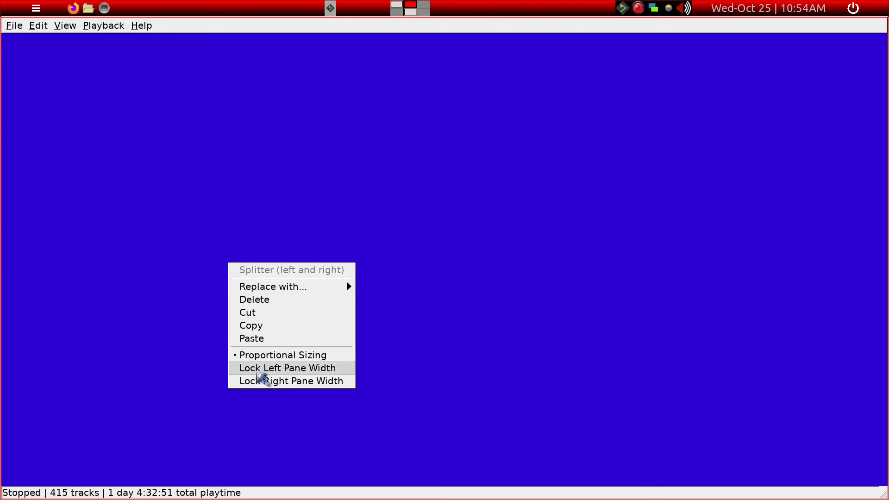
pyautogui.click(260, 373)
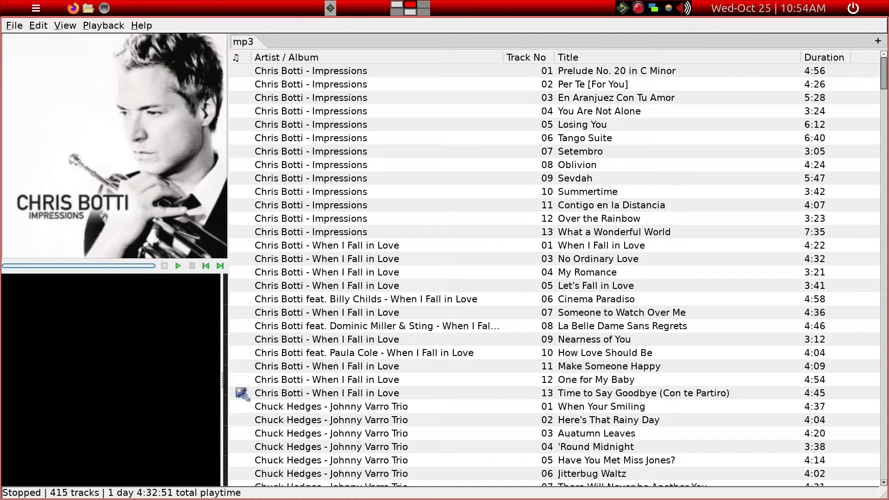
pyautogui.rightClick(222, 384)
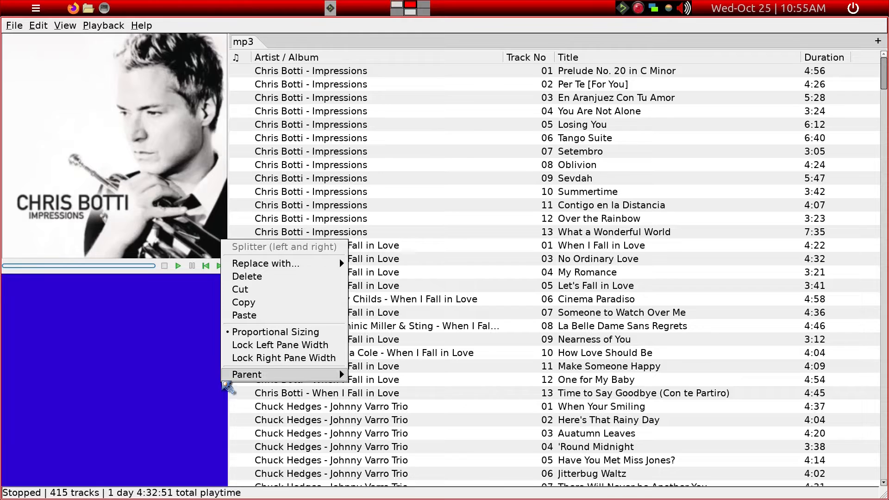
pyautogui.click(236, 345)
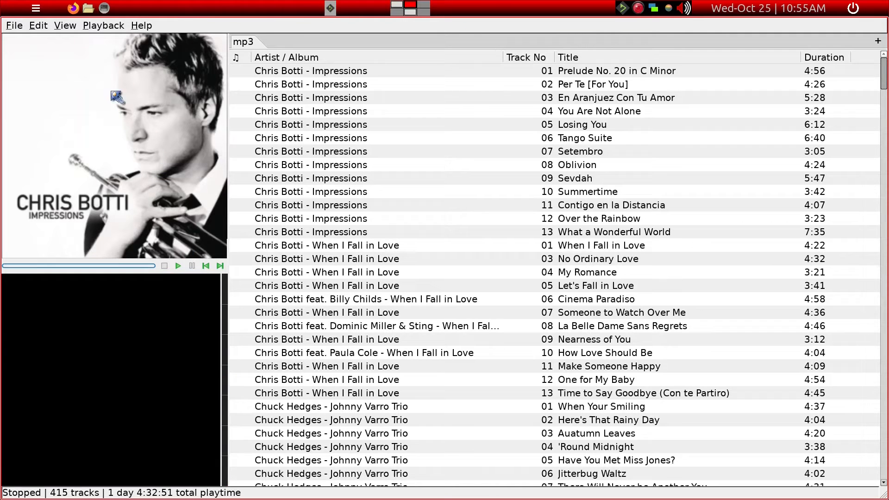
# Turn off Design mode.
pyautogui.click(69, 27)
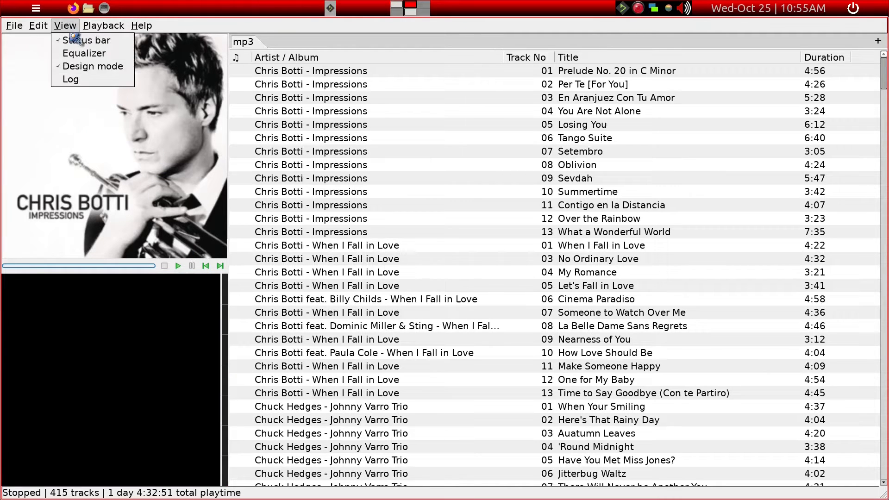
pyautogui.click(75, 70)
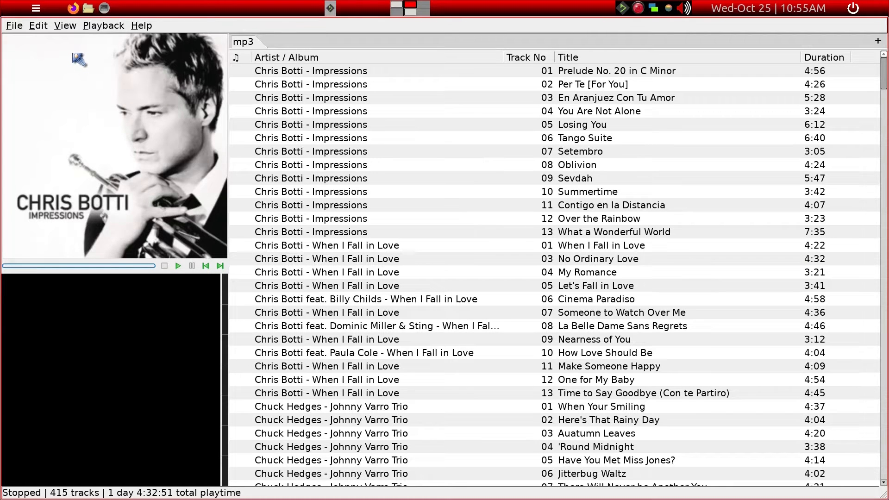
# Set the advanced Replay Gain source for Default and Shuffle (albums) to Track and apply the settings.
pyautogui.click(41, 27)
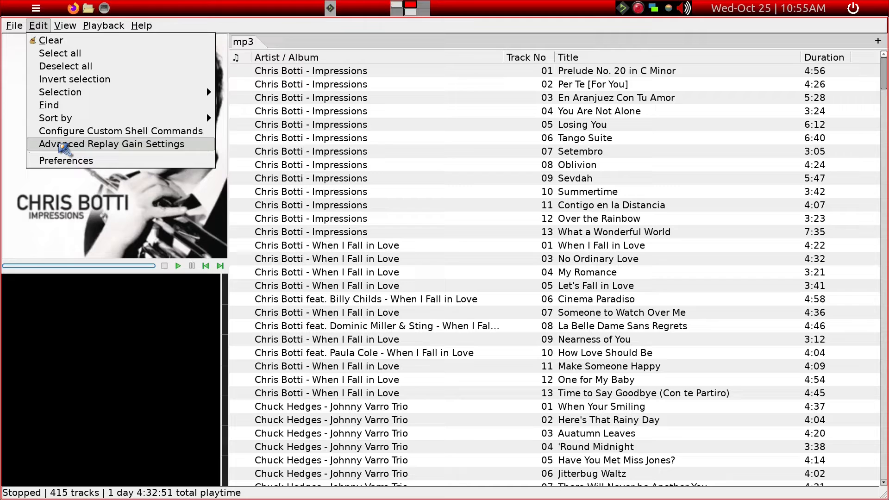
pyautogui.click(64, 146)
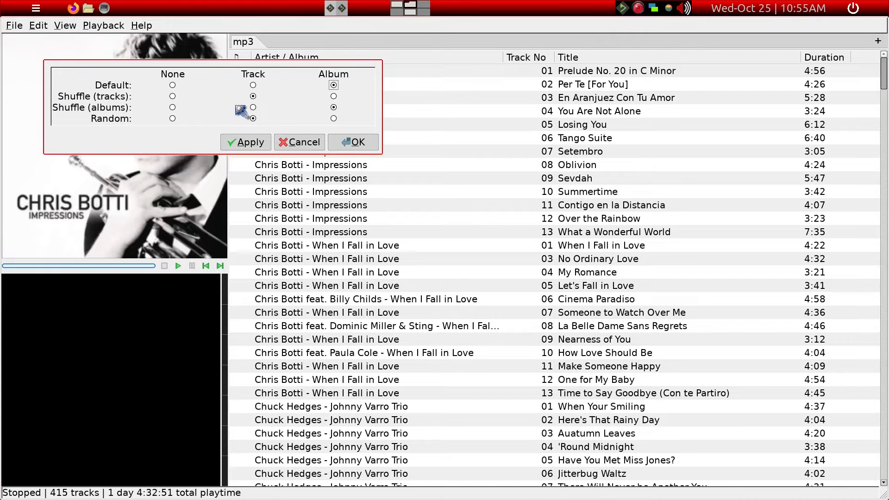
pyautogui.click(252, 107)
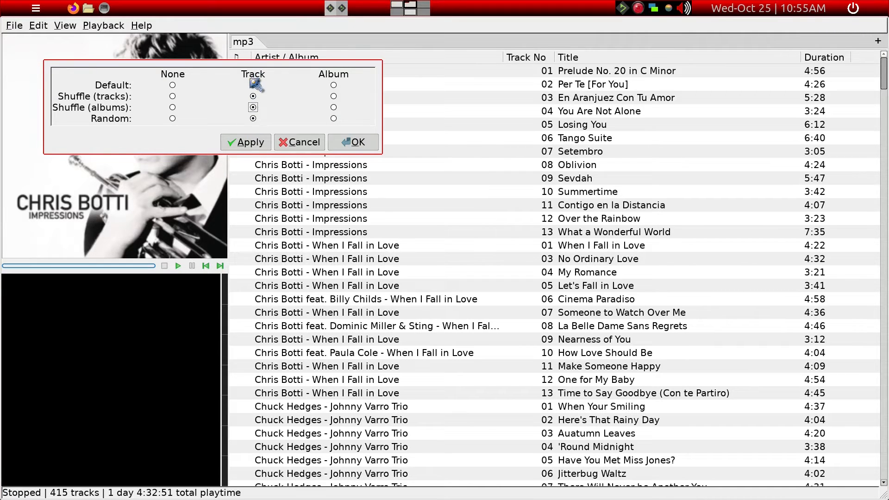
pyautogui.click(250, 142)
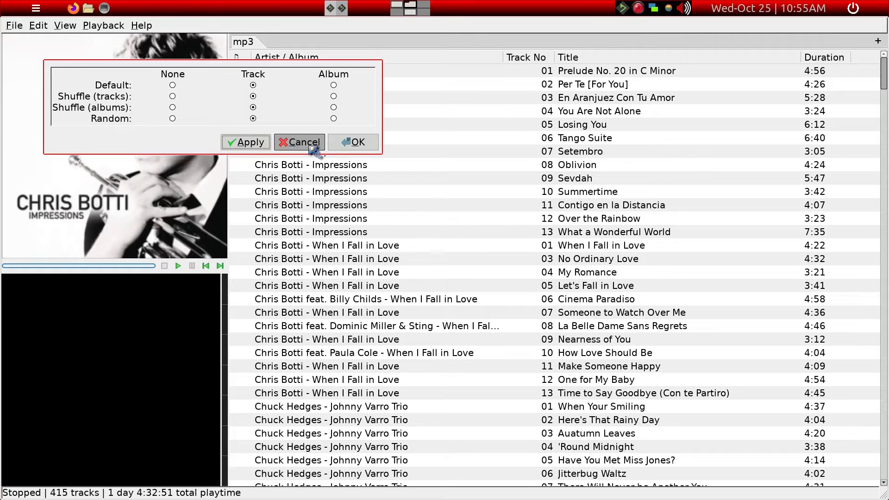
pyautogui.click(352, 144)
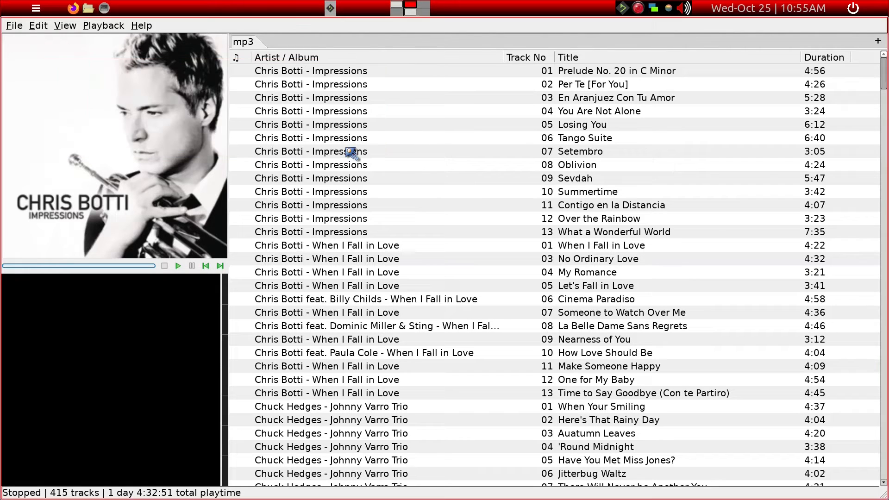
# Set ReplayGain processing to Apply gain and prevent clipping according to peak, and disable resuming the previous session on startup.
pyautogui.click(37, 26)
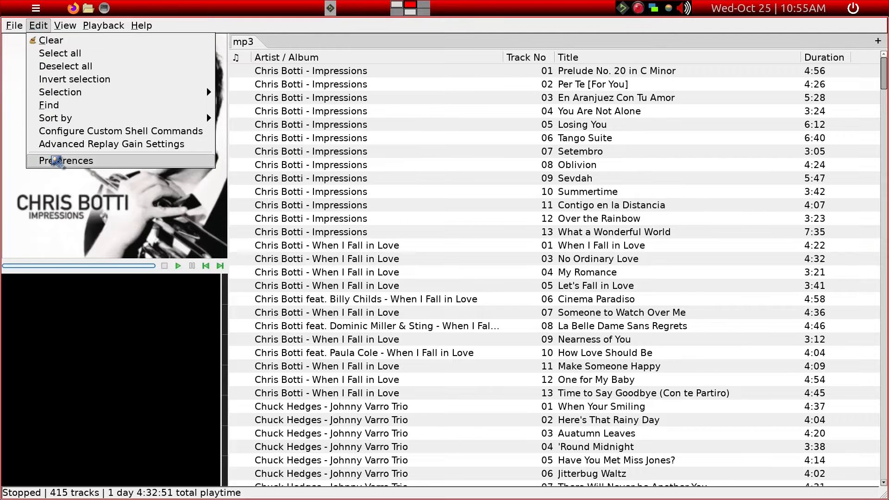
pyautogui.click(56, 161)
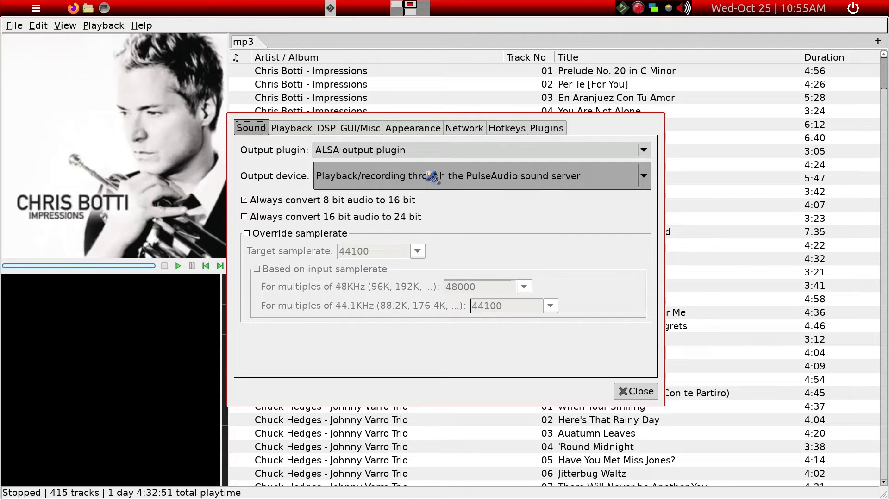
pyautogui.click(296, 130)
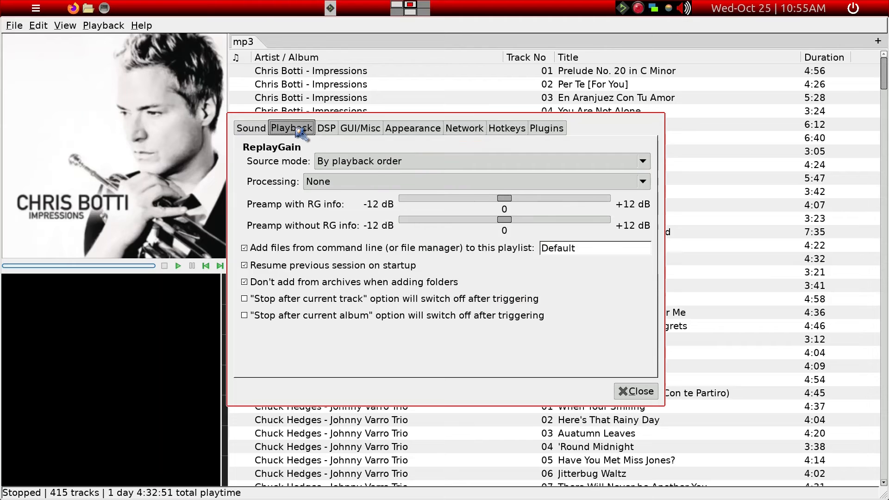
pyautogui.click(386, 185)
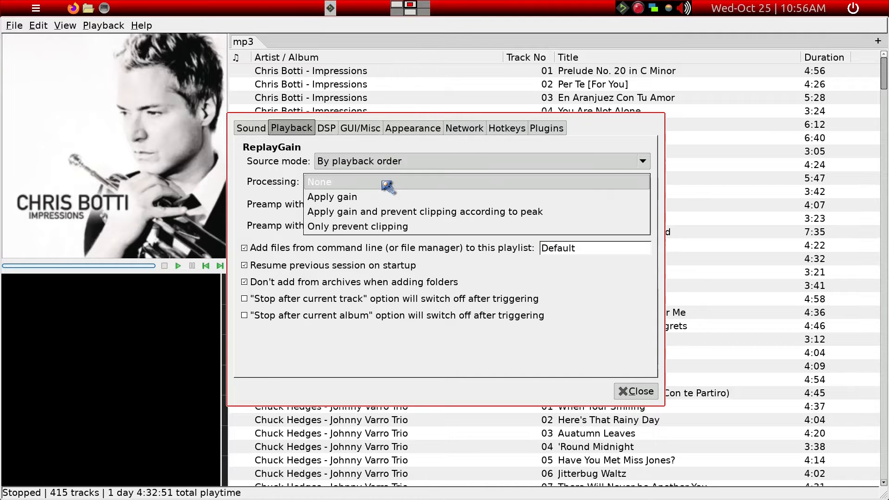
pyautogui.click(390, 212)
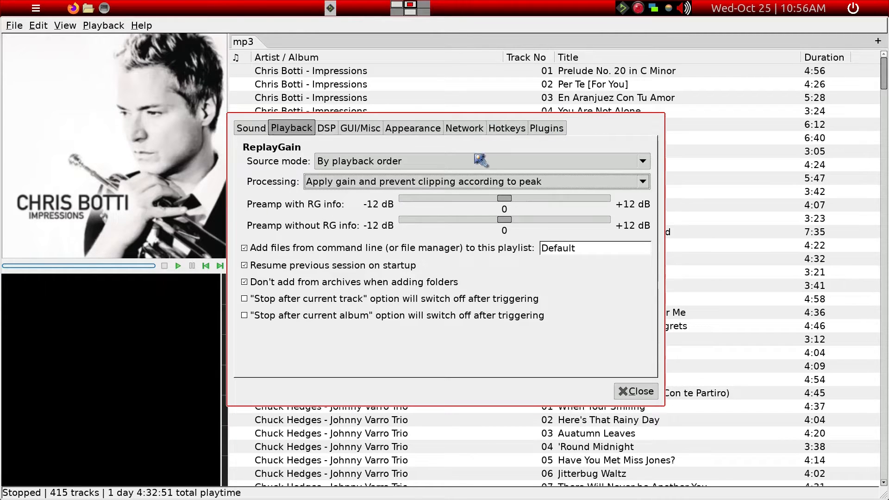
pyautogui.click(301, 272)
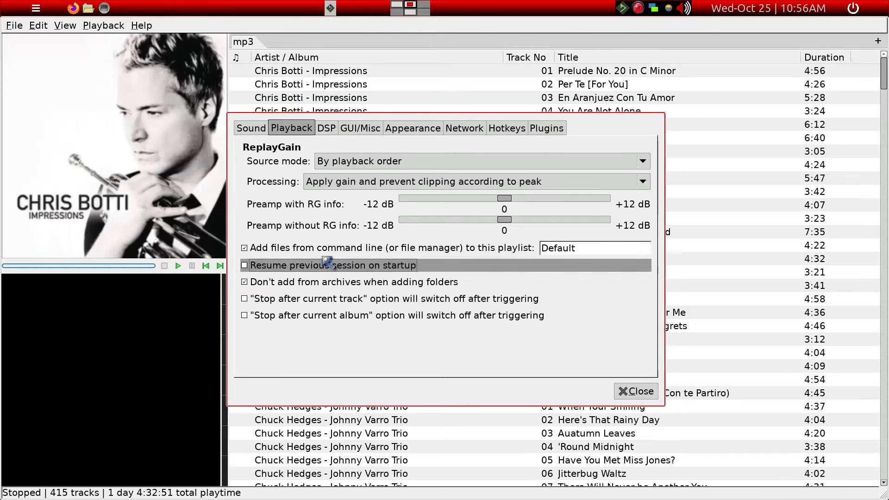
# Enable the appearance override for the Seekbar/Volumebar/EQ colours.
pyautogui.click(327, 131)
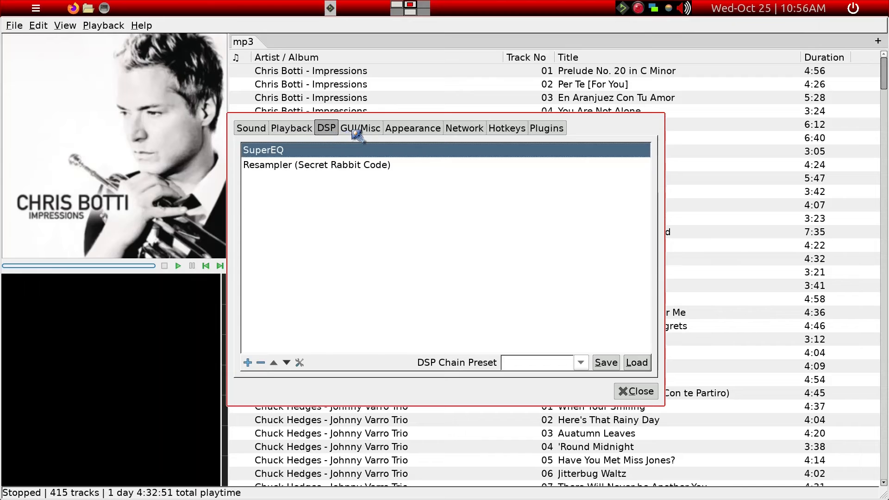
pyautogui.click(354, 131)
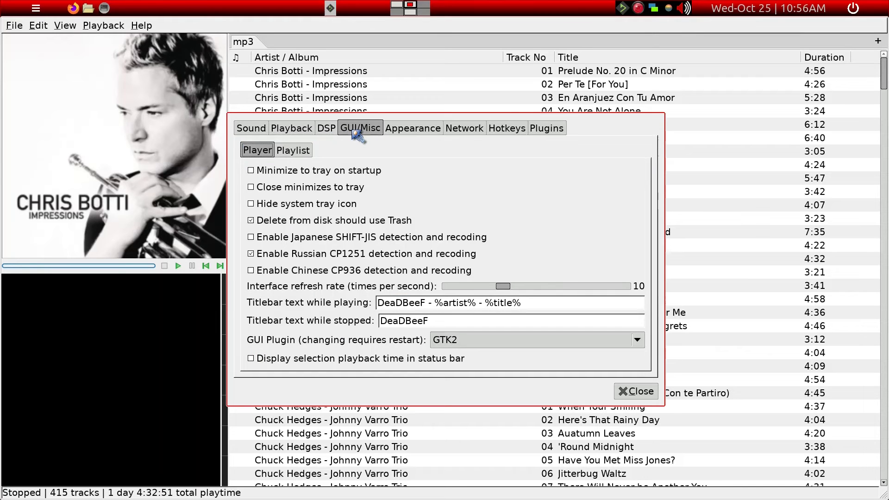
pyautogui.click(400, 132)
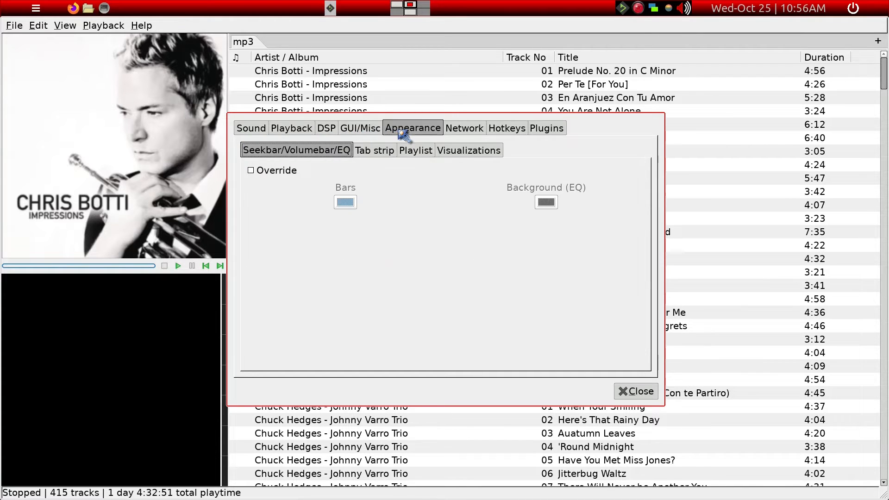
pyautogui.click(282, 174)
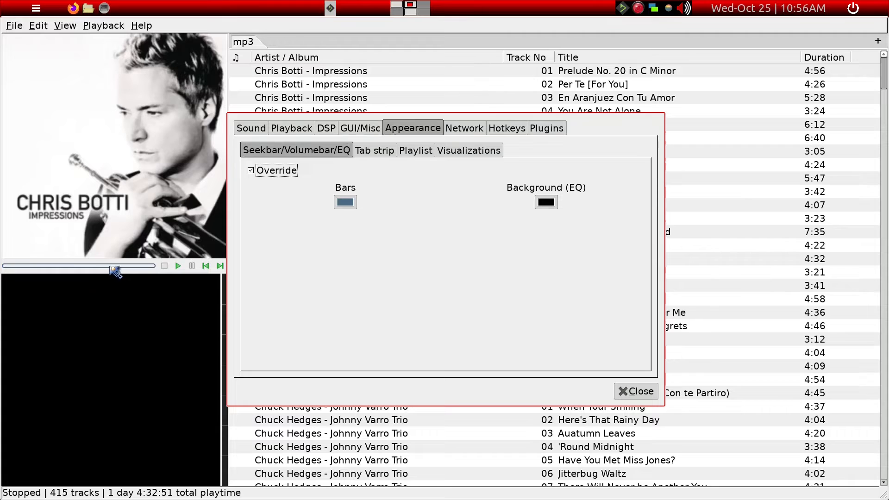
pyautogui.moveTo(72, 266)
pyautogui.mouseDown()
pyautogui.moveTo(110, 269)
pyautogui.moveTo(23, 267)
pyautogui.moveTo(66, 269)
pyautogui.mouseUp()
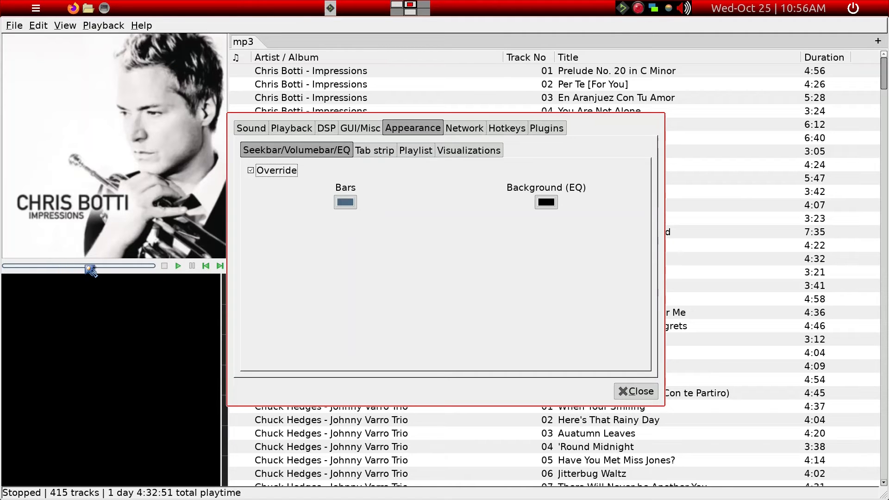
# Set the Bars colour for the seekbar, volume bar and EQ to #FF0000.
pyautogui.click(347, 205)
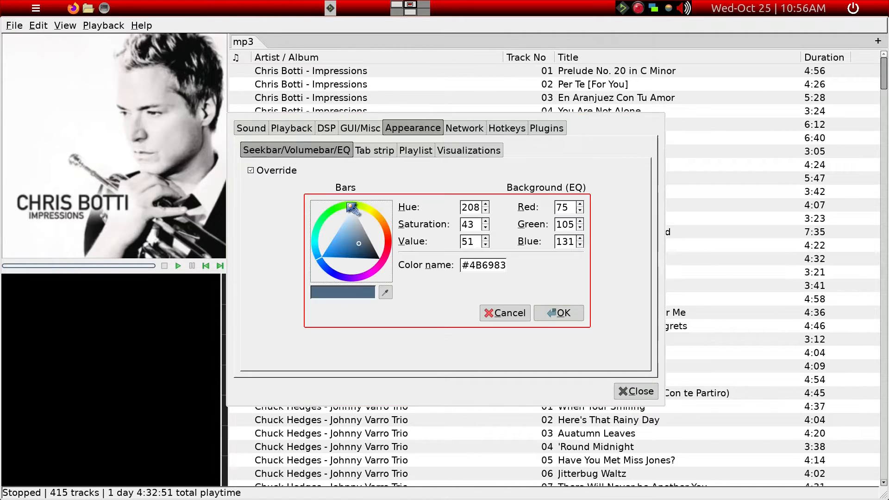
pyautogui.click(388, 239)
pyautogui.moveTo(364, 241); pyautogui.dragTo(420, 236)
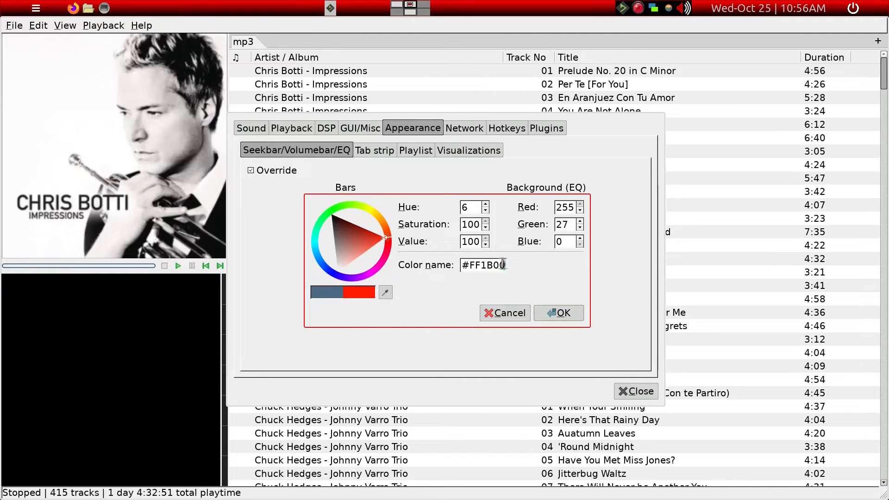
pyautogui.press('BackSpace')
pyautogui.press('BackSpace')
pyautogui.press('BackSpace')
pyautogui.press('BackSpace')
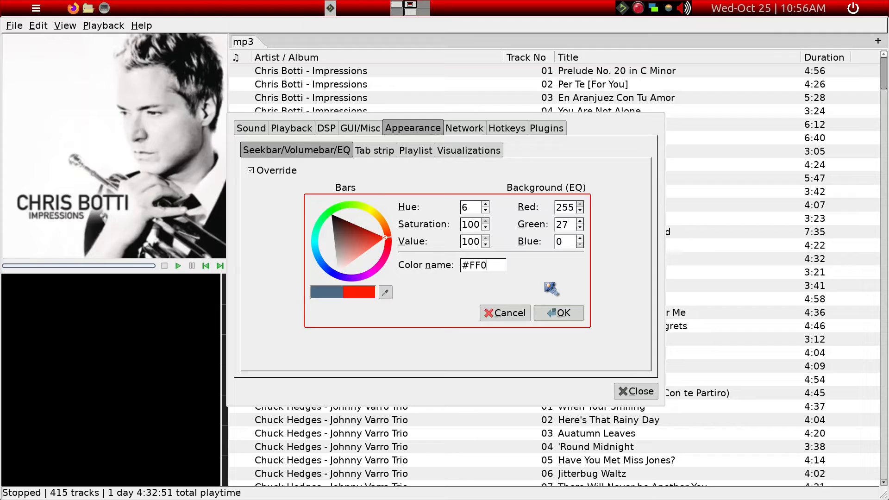
pyautogui.write('0000')
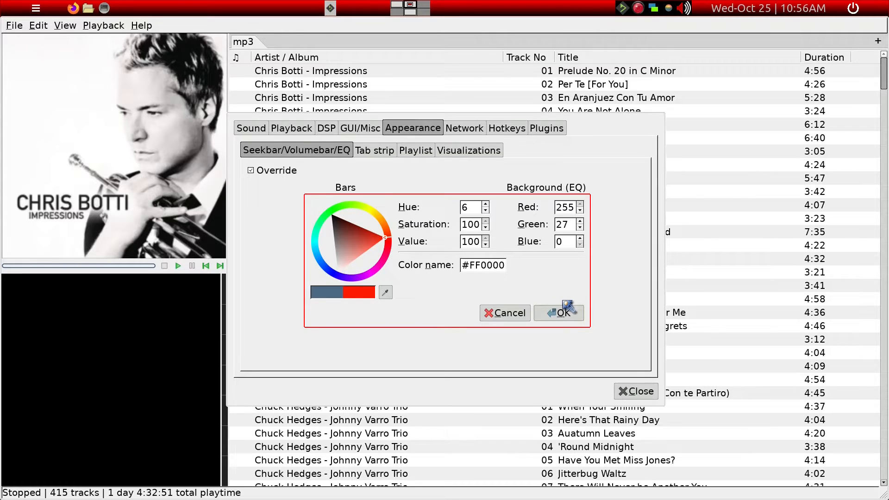
pyautogui.click(561, 312)
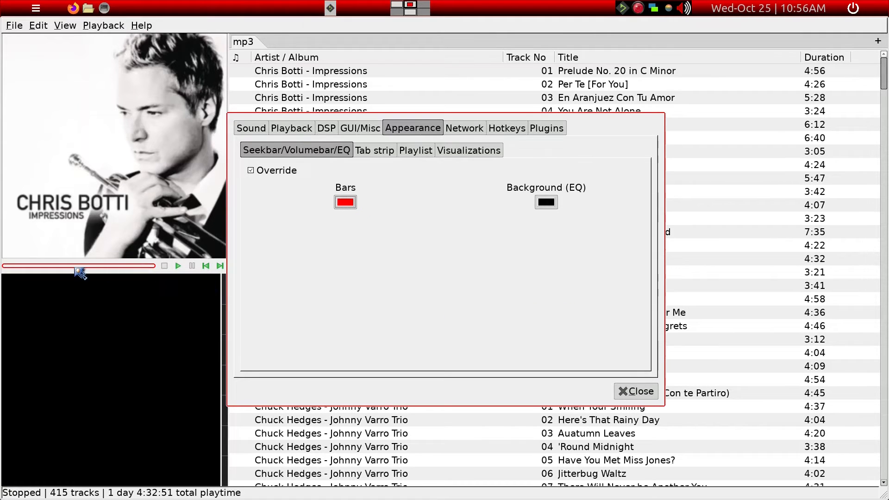
# Enable the Tab strip appearance override and set its text font to Sans size 20.
pyautogui.click(375, 152)
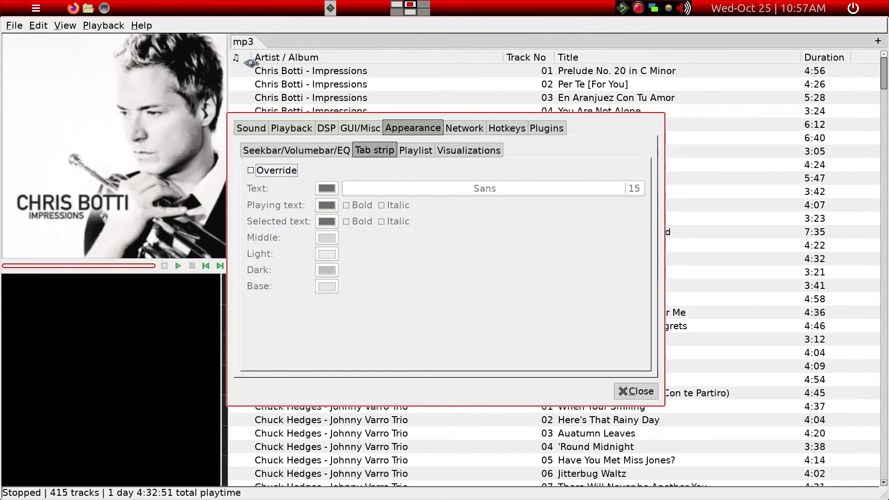
pyautogui.click(274, 171)
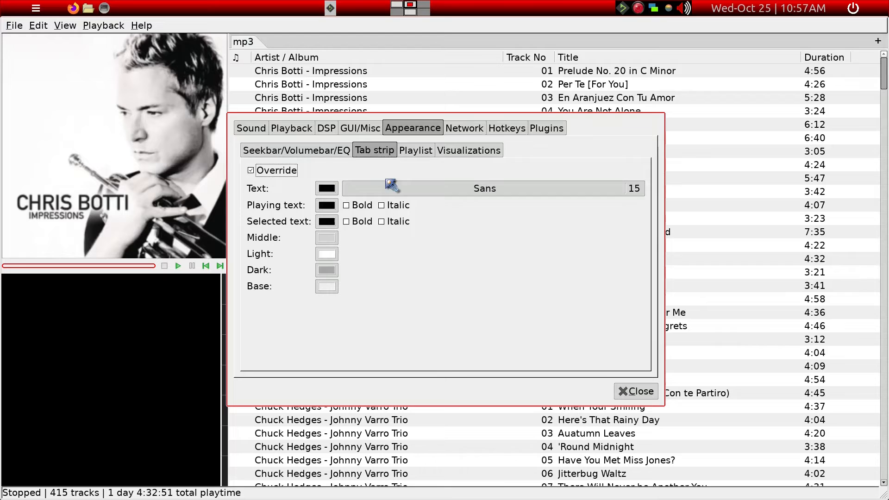
pyautogui.click(465, 199)
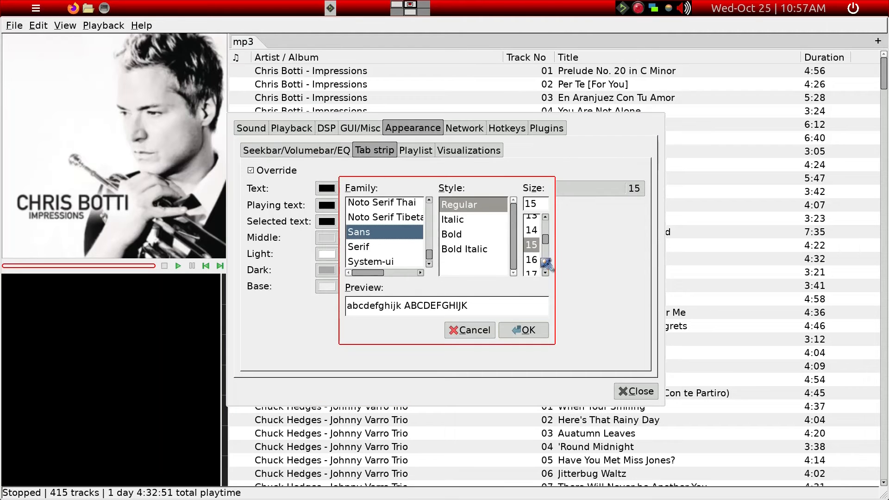
pyautogui.scroll(-3, 537, 265)
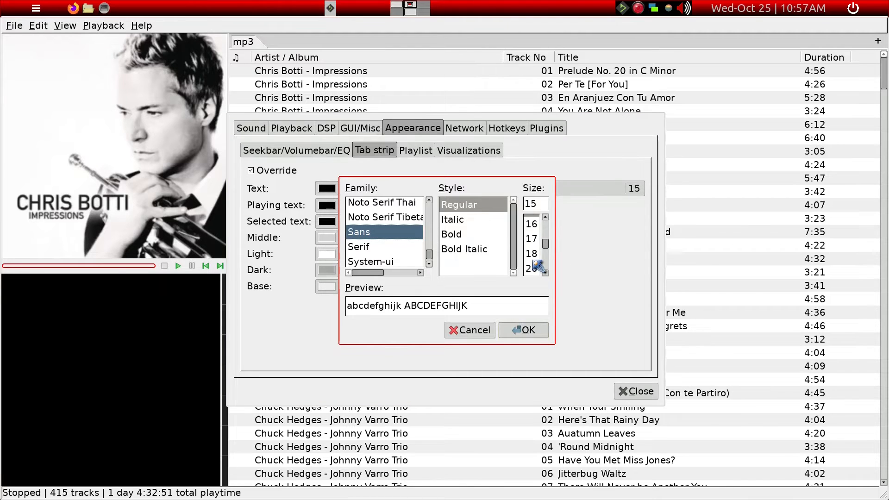
pyautogui.scroll(-3, 534, 265)
pyautogui.click(534, 249)
pyautogui.click(531, 222)
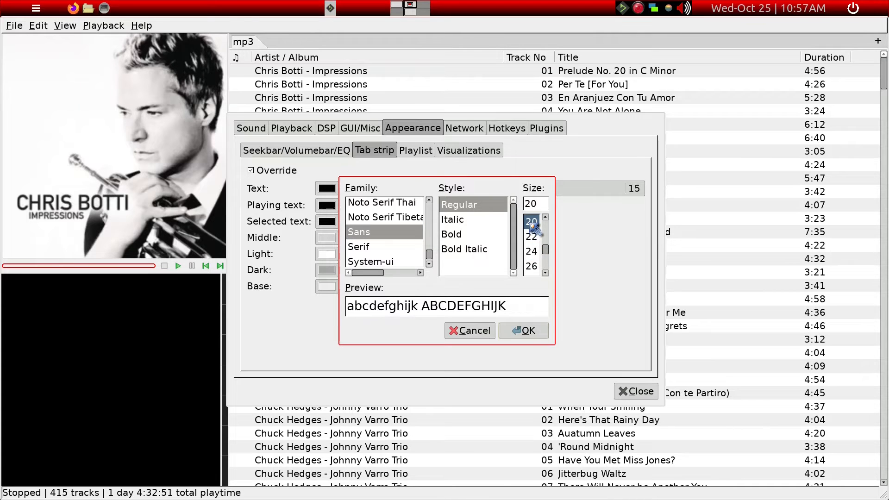
pyautogui.click(523, 330)
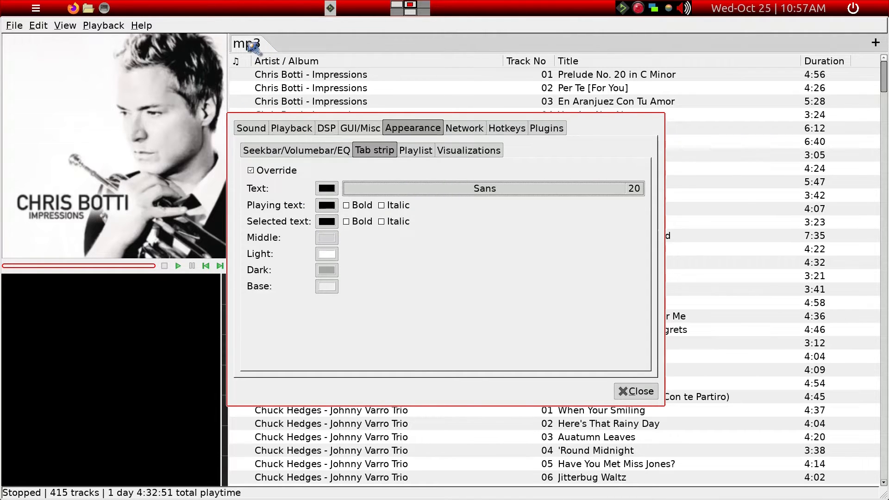
# Set the tab strip's selected text colour to #FF0000.
pyautogui.click(330, 225)
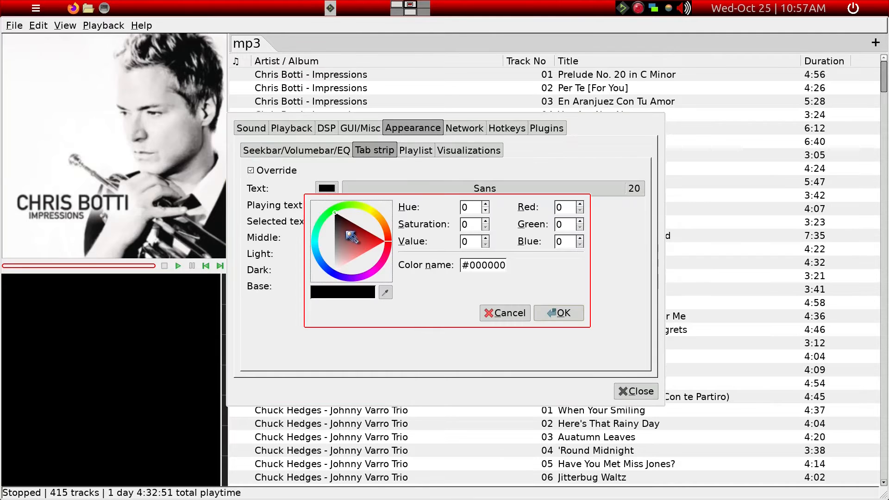
pyautogui.click(386, 241)
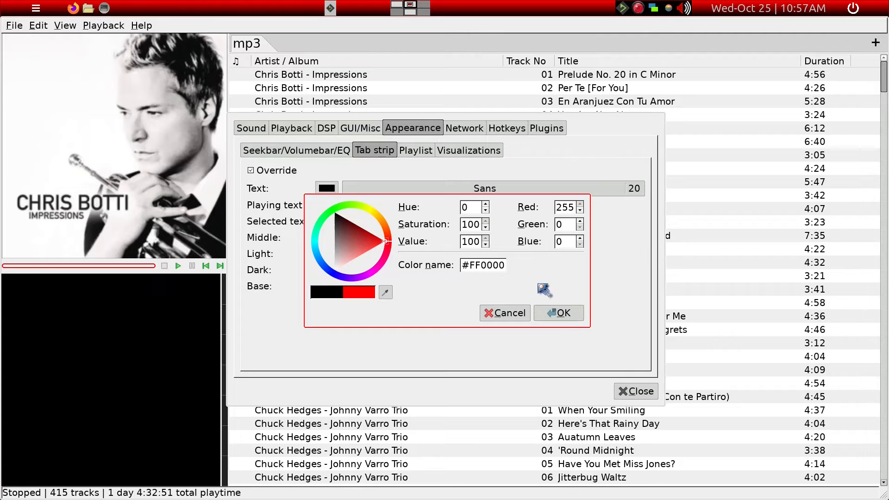
pyautogui.click(558, 313)
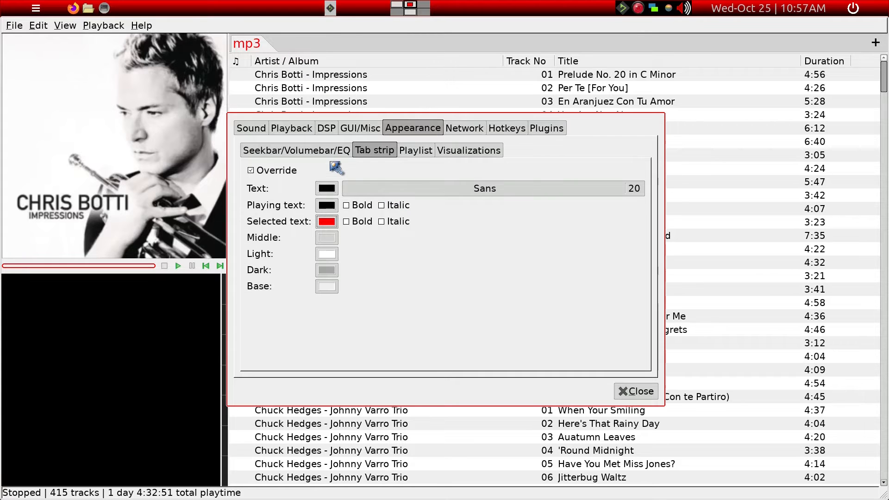
# Enable the Playlist appearance override, and move the preferences window aside to select a track for previewing the colours.
pyautogui.click(414, 154)
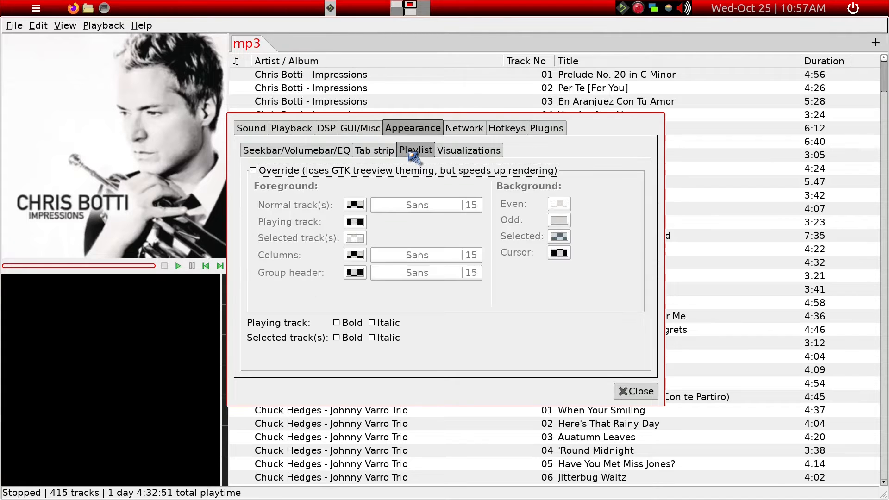
pyautogui.click(303, 175)
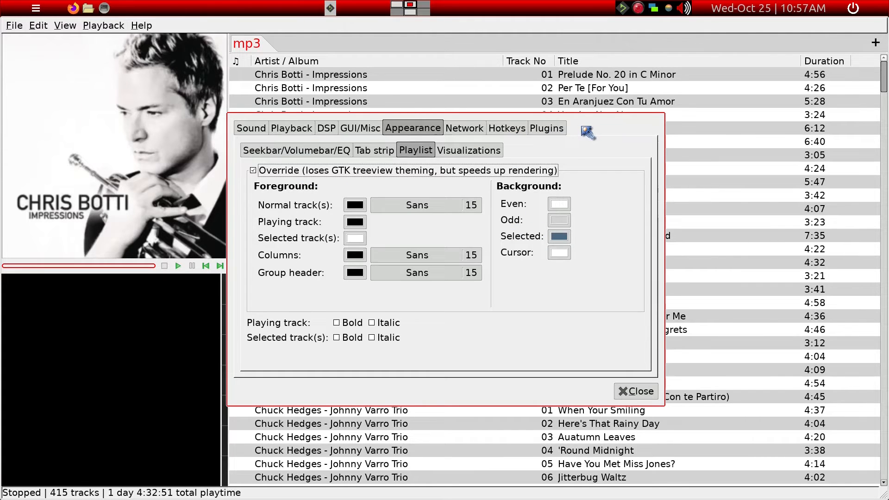
pyautogui.moveTo(582, 127); pyautogui.dragTo(720, 127)
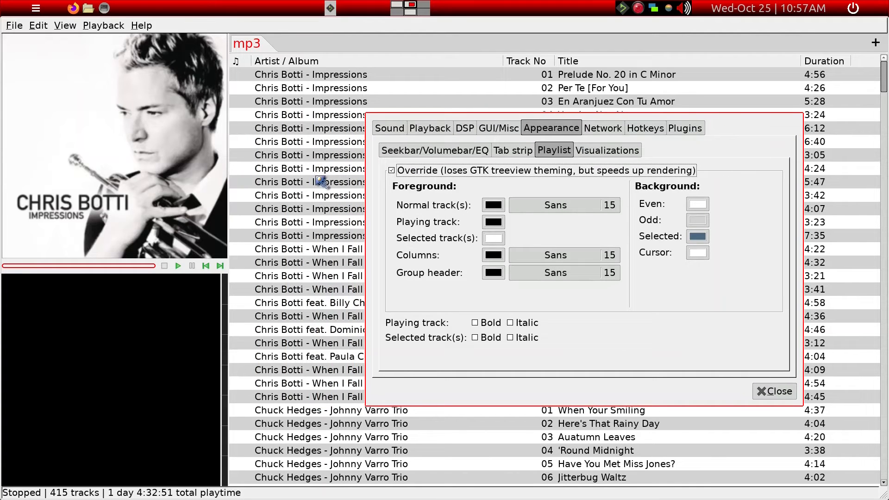
pyautogui.click(240, 236)
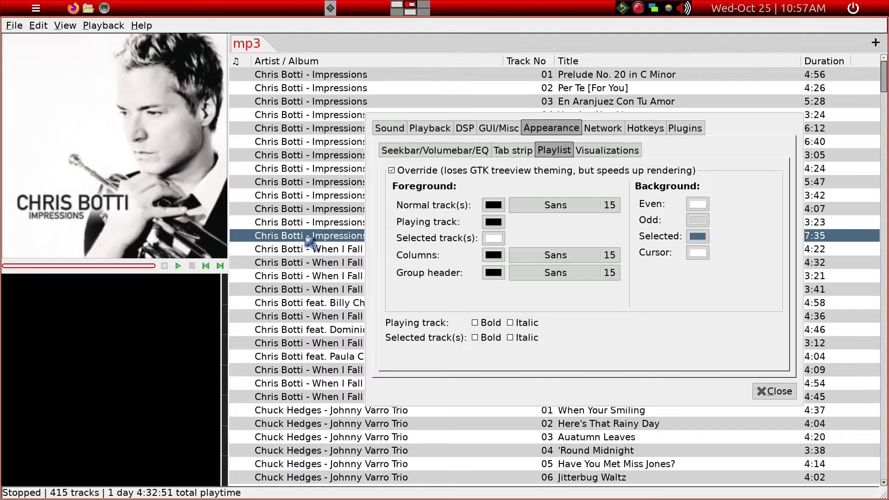
# Change the playlist's Selected background colour to bright yellow.
pyautogui.click(702, 239)
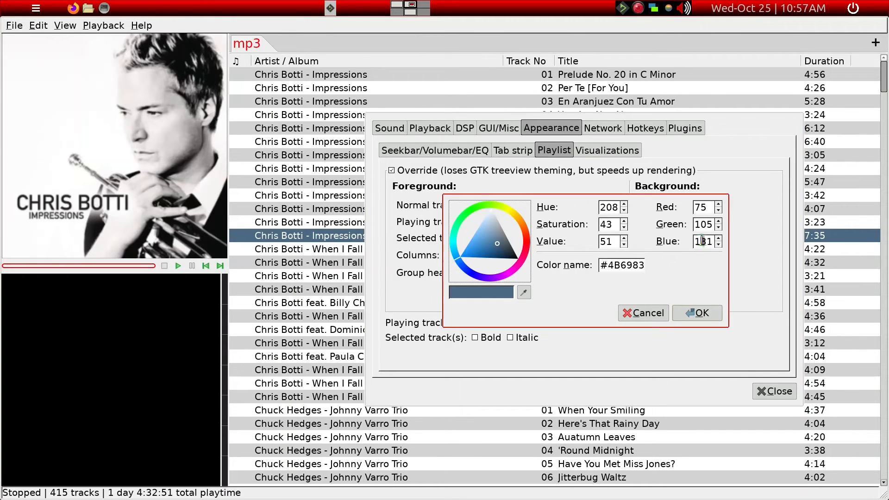
pyautogui.click(511, 210)
pyautogui.moveTo(507, 236); pyautogui.dragTo(506, 227)
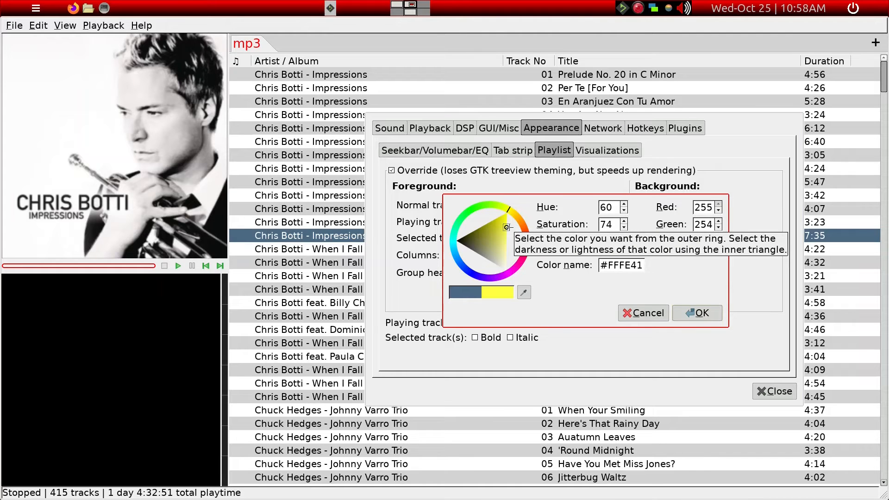
pyautogui.moveTo(506, 227); pyautogui.dragTo(508, 212)
pyautogui.click(696, 313)
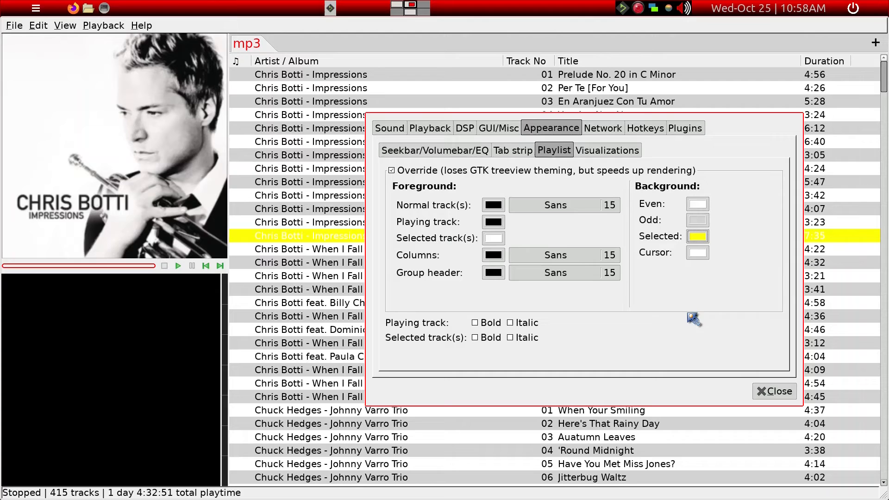
# Set the foreground colour of the playlist's selected tracks to #FF0000.
pyautogui.click(493, 239)
pyautogui.moveTo(509, 243); pyautogui.dragTo(535, 245)
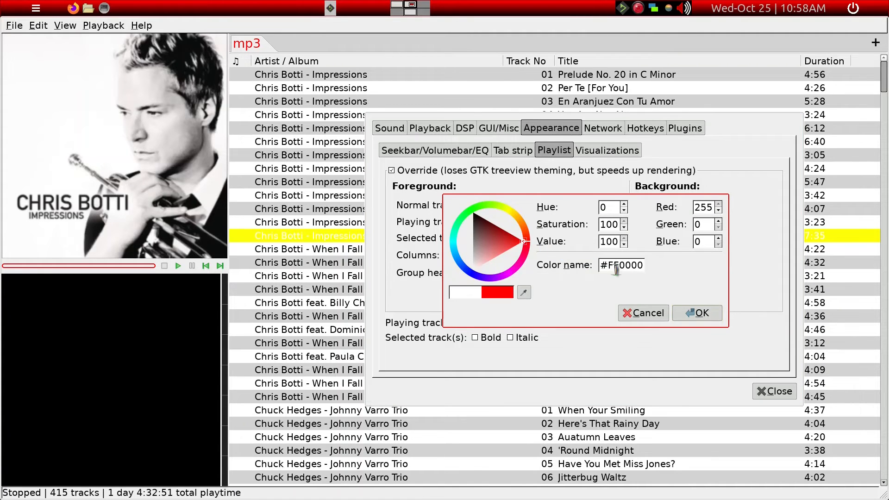
pyautogui.click(696, 313)
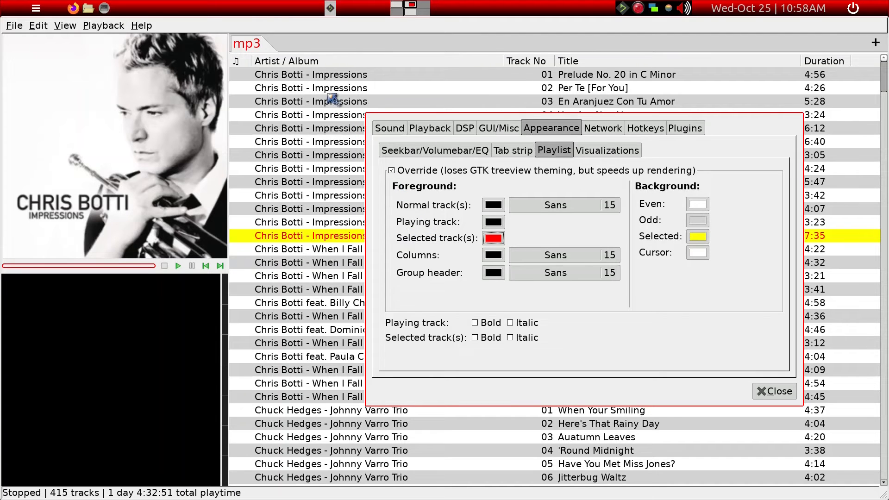
# Set the playlist's normal tracks to Sans size 16 with dark grey text #5D5D5D.
pyautogui.click(547, 209)
pyautogui.click(670, 261)
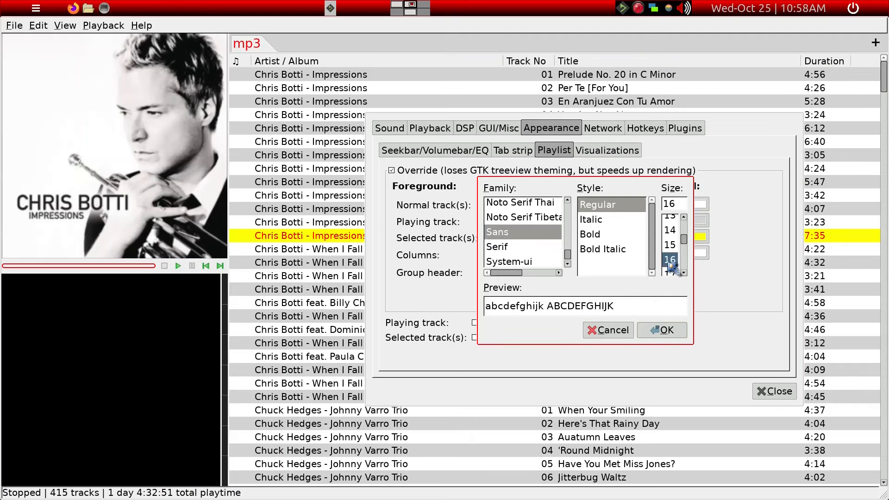
pyautogui.click(666, 329)
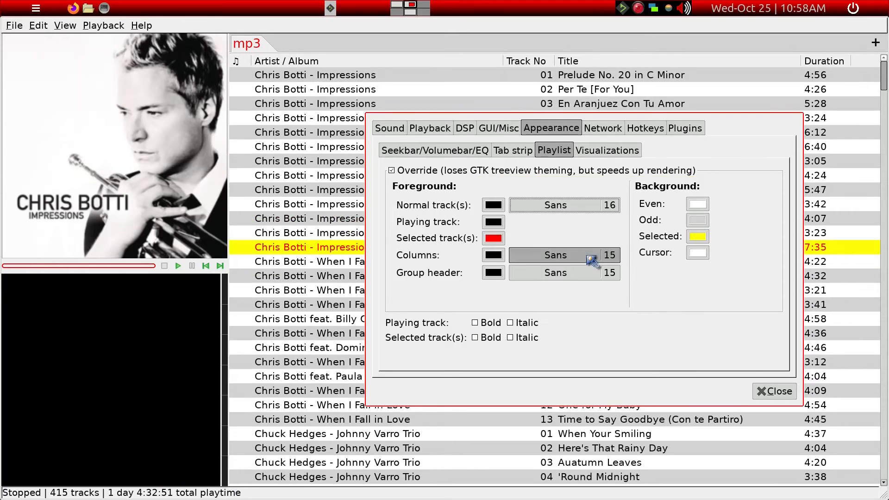
pyautogui.click(493, 206)
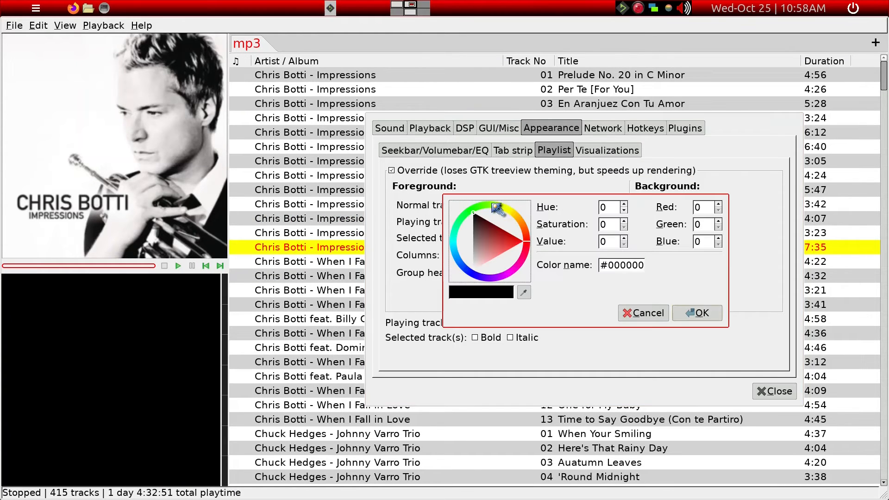
pyautogui.moveTo(480, 236); pyautogui.dragTo(473, 233)
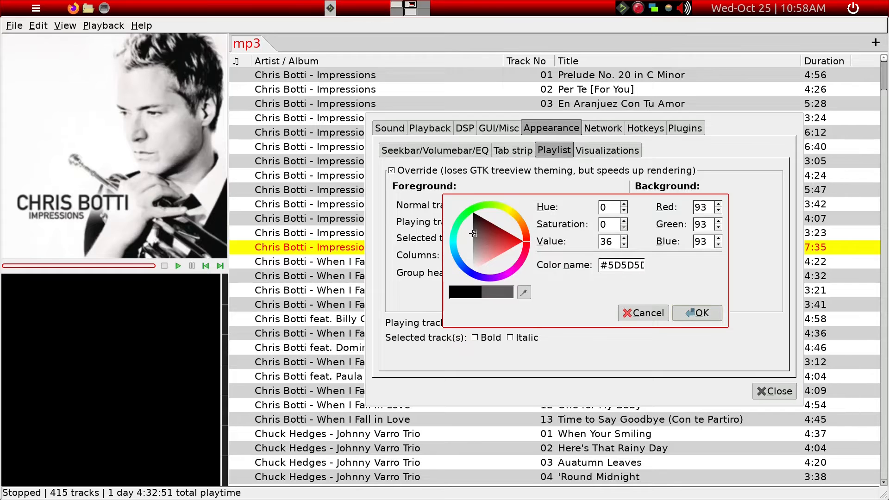
pyautogui.click(694, 312)
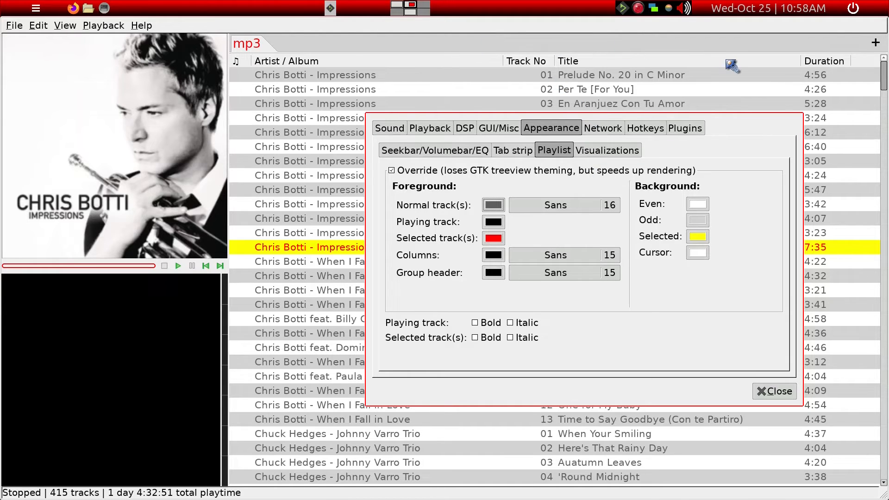
# Set the background colour of the playlist's even rows to light grey #DEDEDE.
pyautogui.click(694, 207)
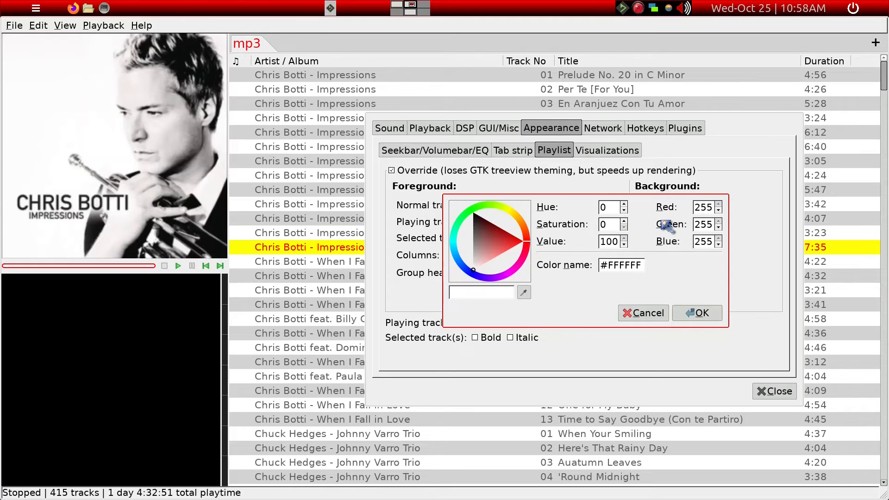
pyautogui.click(480, 261)
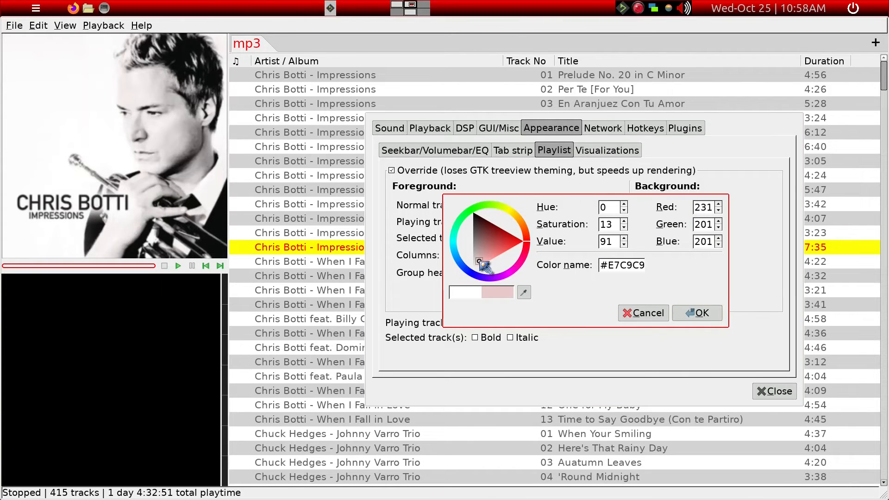
pyautogui.moveTo(481, 266); pyautogui.dragTo(473, 262)
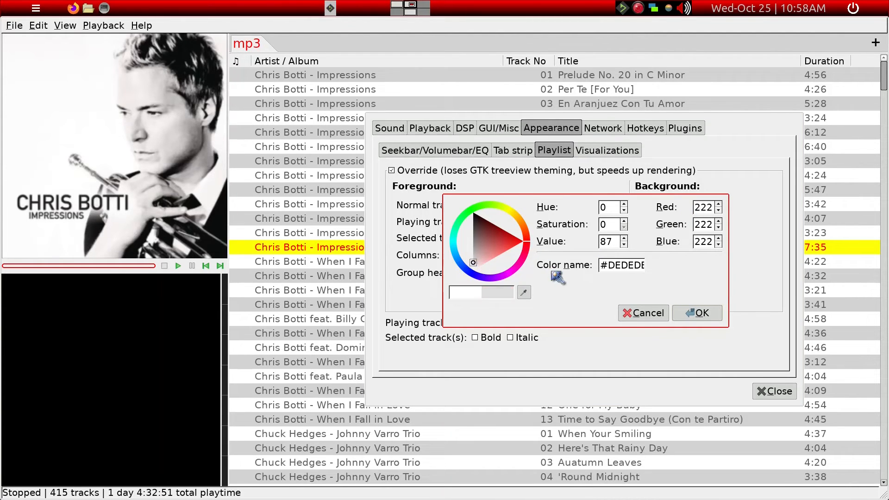
pyautogui.click(691, 310)
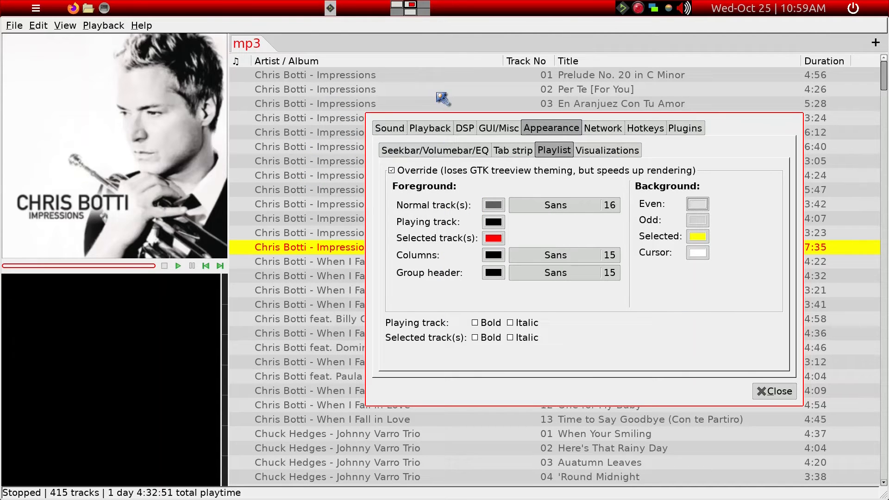
# Enable both the custom visualization base color and the custom visualization background color.
pyautogui.click(606, 154)
pyautogui.click(472, 172)
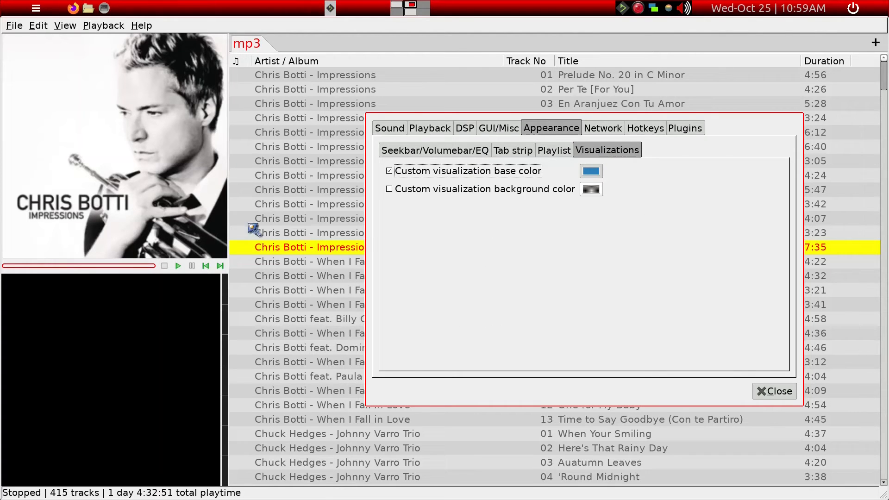
pyautogui.click(287, 248)
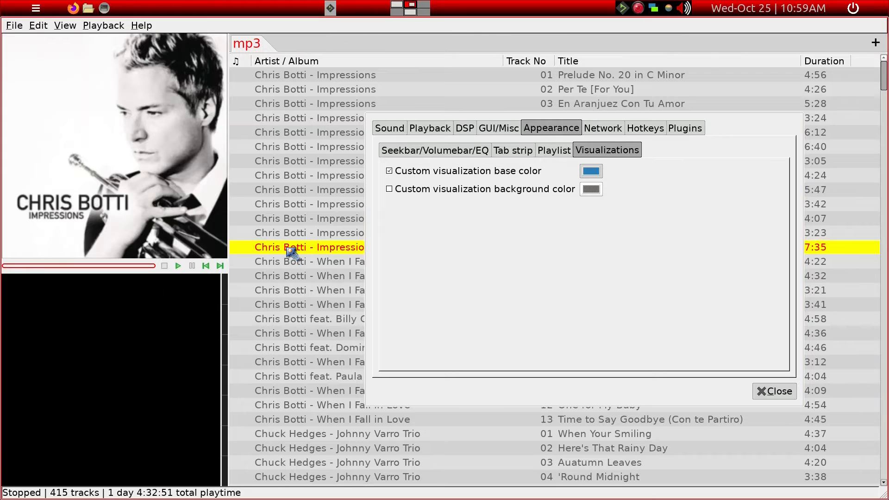
pyautogui.click(475, 189)
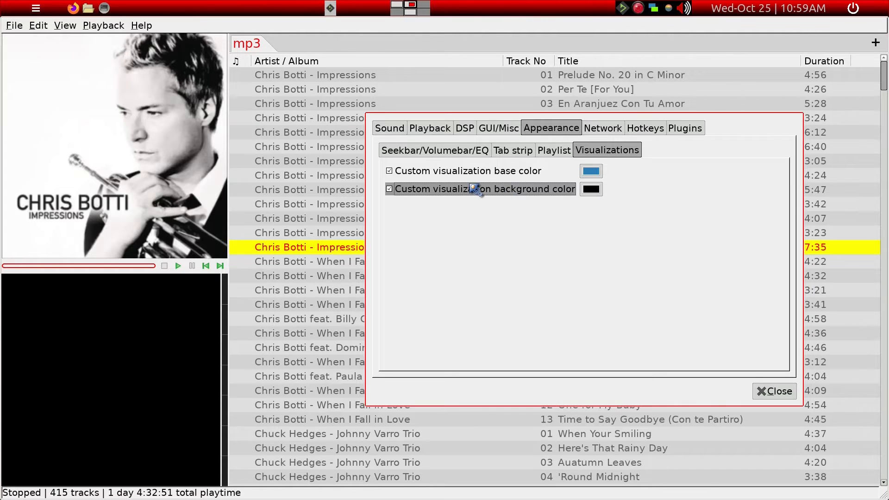
# Change the custom visualization base color to red and close the preferences.
pyautogui.click(590, 177)
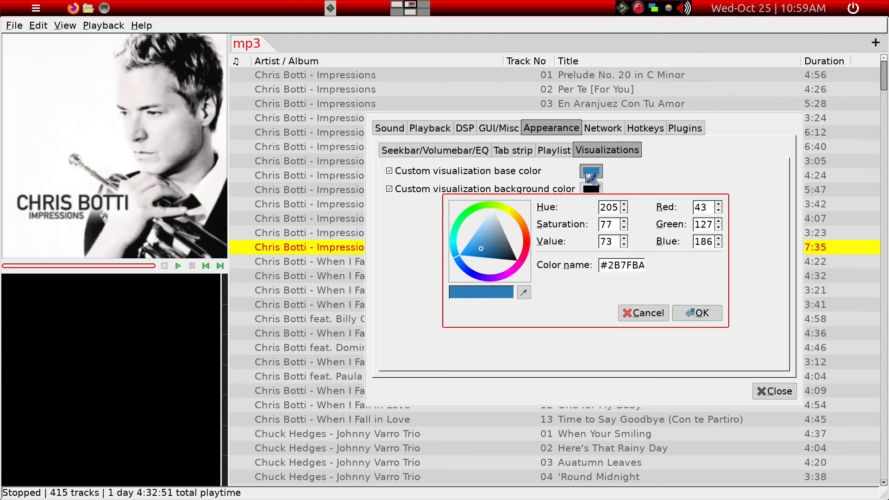
pyautogui.click(528, 241)
pyautogui.click(523, 238)
pyautogui.click(524, 240)
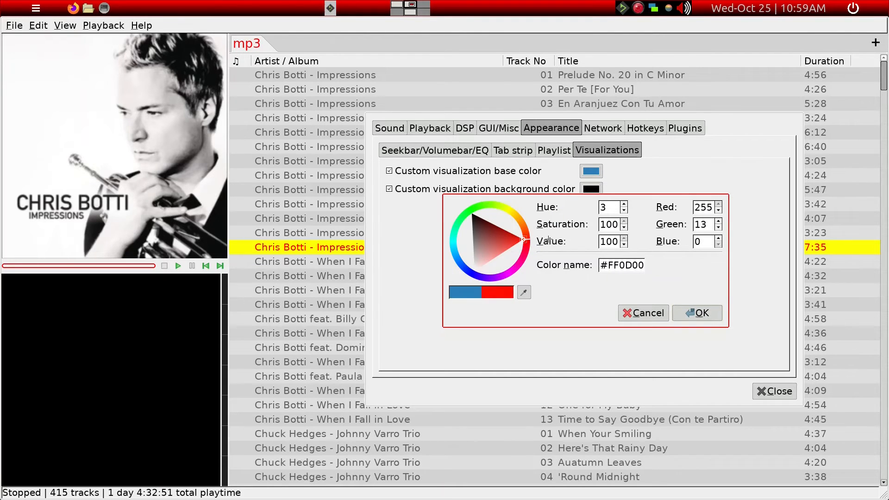
pyautogui.click(633, 266)
pyautogui.press('BackSpace')
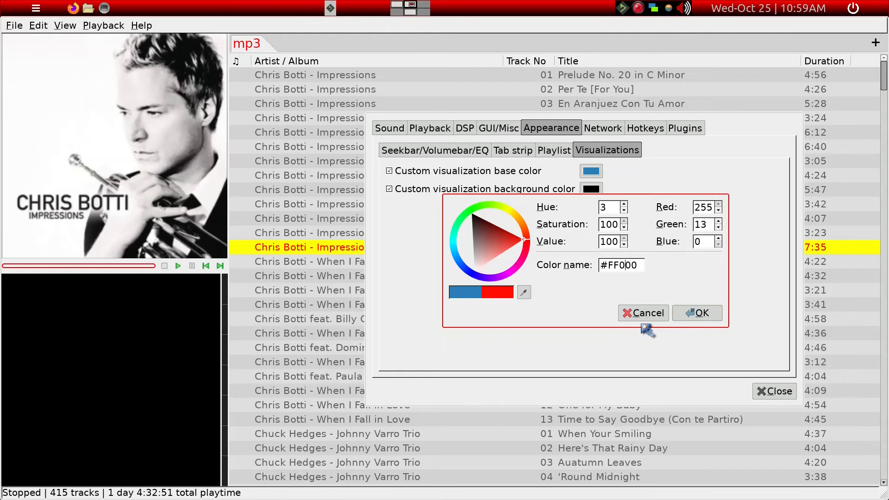
pyautogui.click(686, 313)
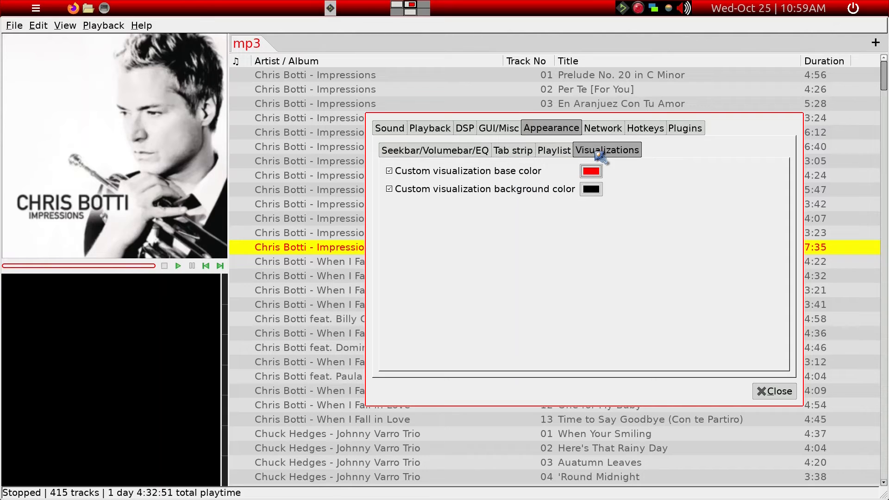
pyautogui.click(764, 393)
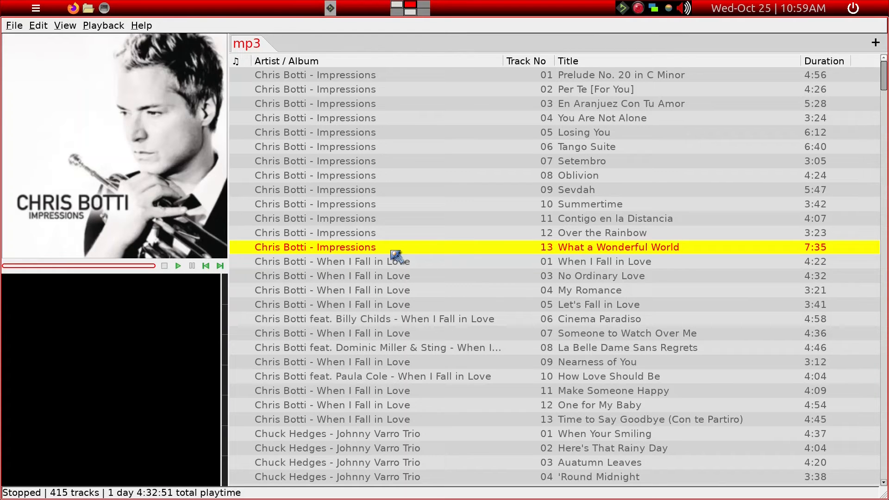
# Reopen the preferences and remove the hotkeys for Toggle Stop After Current Track and Jump to Currently Playing Track.
pyautogui.click(48, 25)
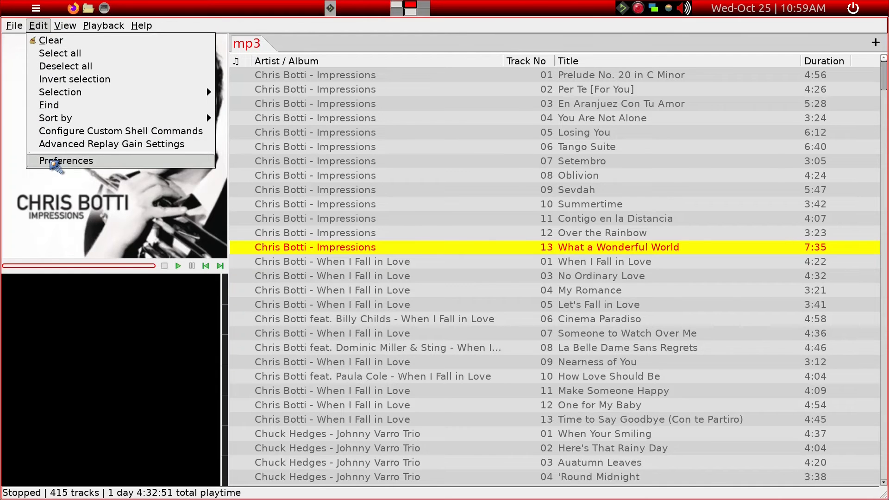
pyautogui.click(52, 161)
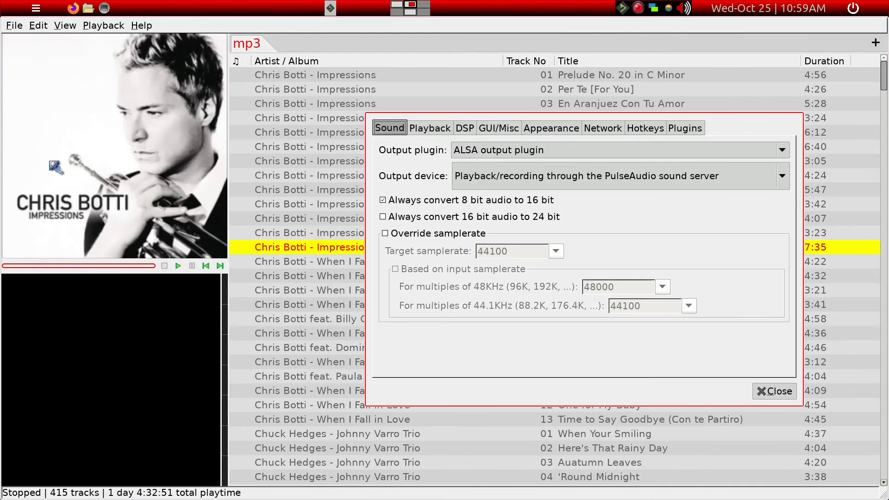
pyautogui.click(574, 130)
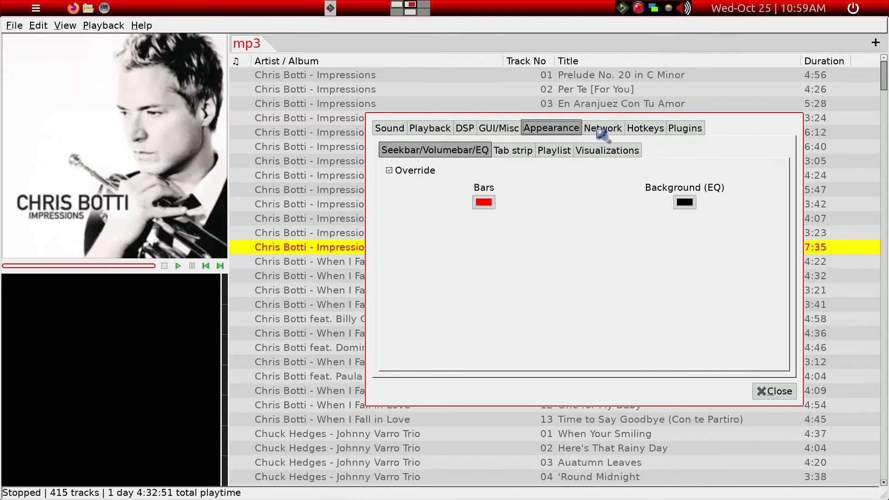
pyautogui.click(619, 132)
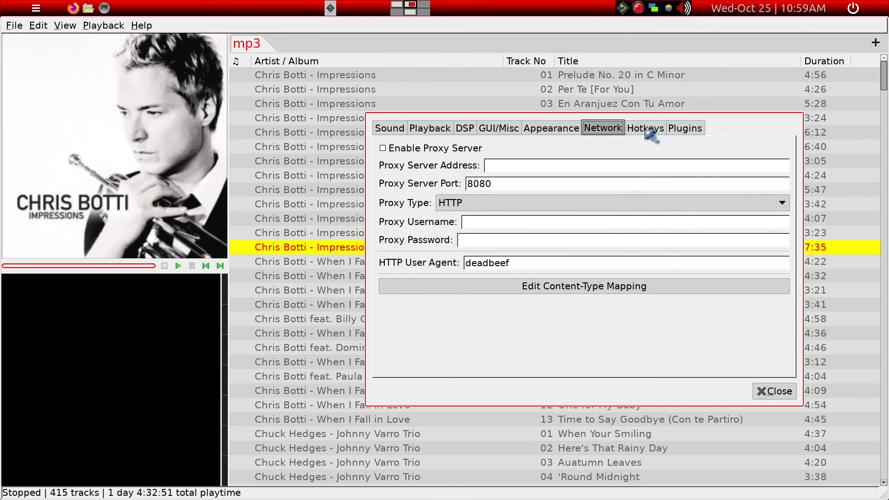
pyautogui.click(648, 134)
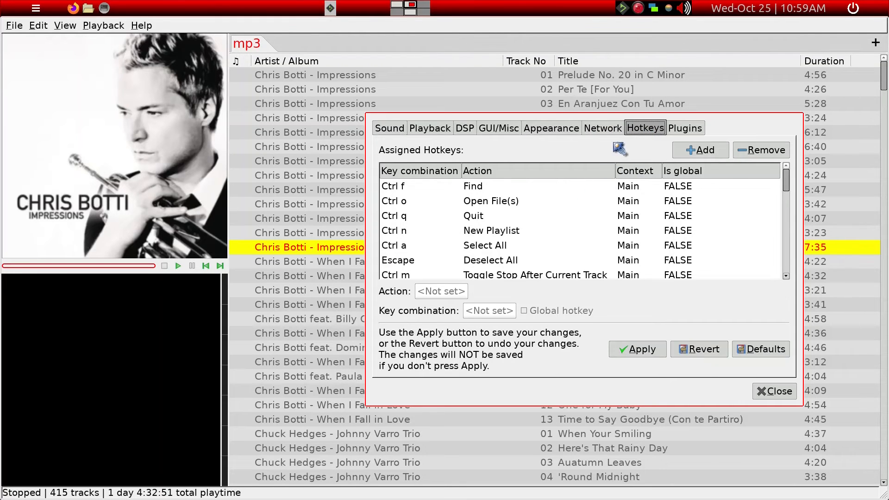
pyautogui.scroll(-1, 555, 205)
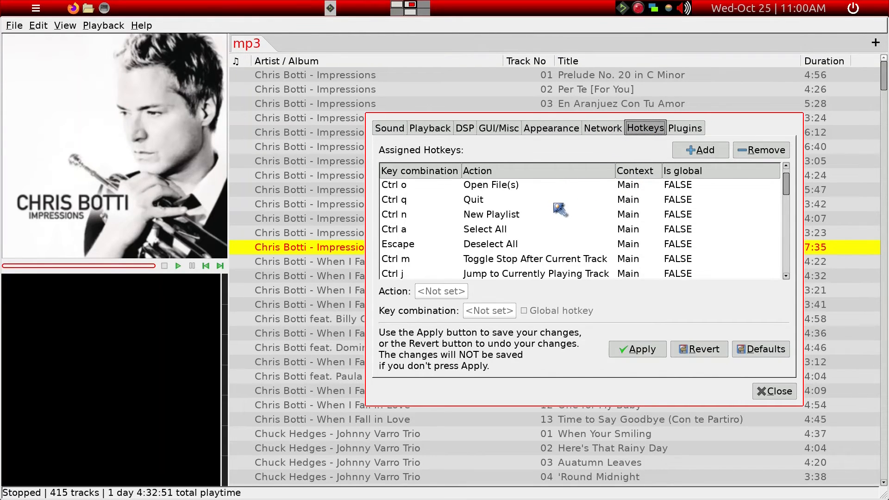
pyautogui.scroll(-3, 560, 213)
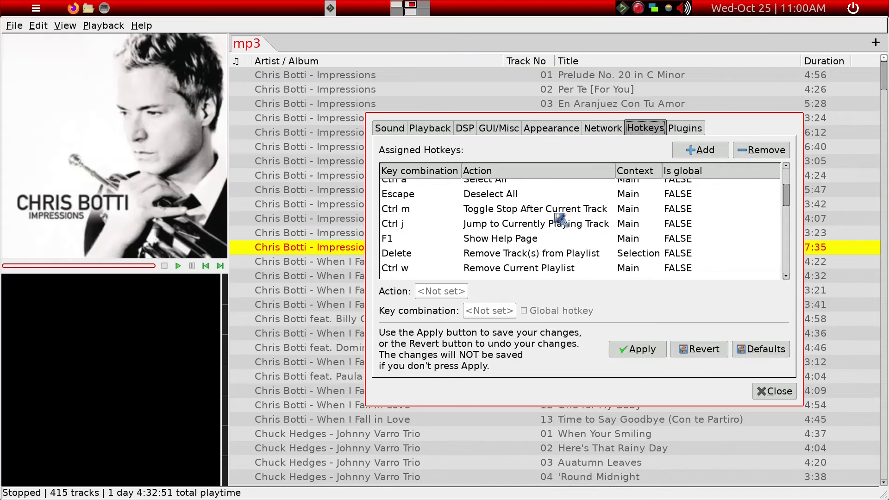
pyautogui.click(557, 213)
pyautogui.click(743, 149)
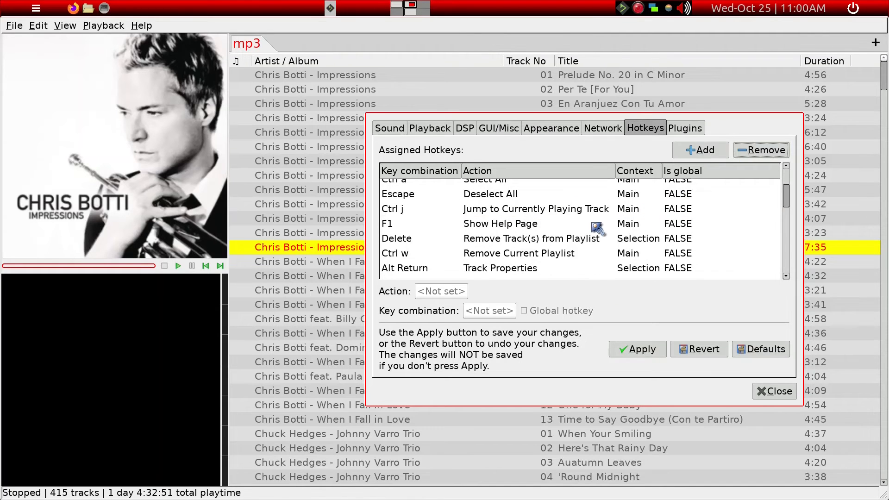
pyautogui.click(587, 212)
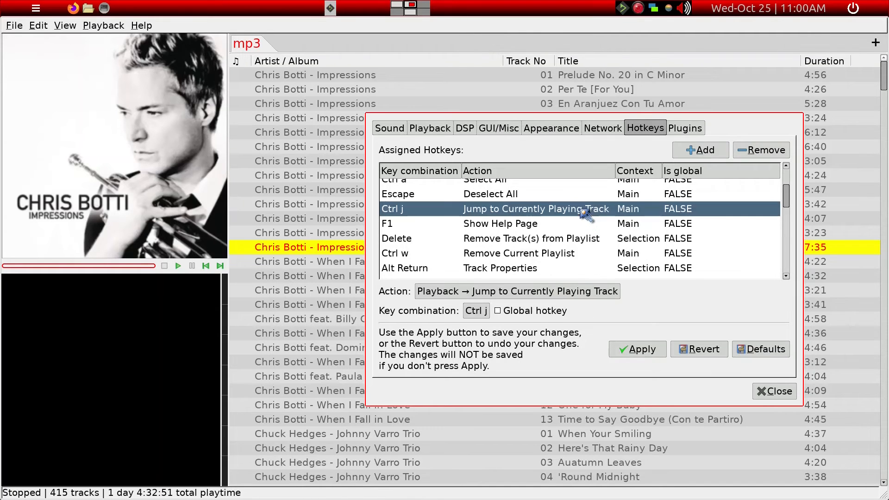
pyautogui.click(741, 153)
# Remove the Ctrl k hotkey for Toggle Stop After Current Album.
pyautogui.scroll(-6, 739, 204)
pyautogui.scroll(-6, 685, 214)
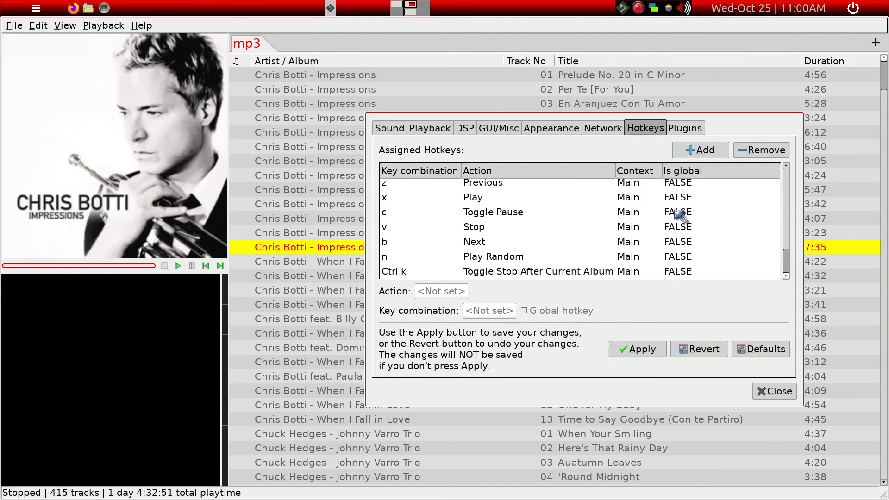
pyautogui.click(553, 272)
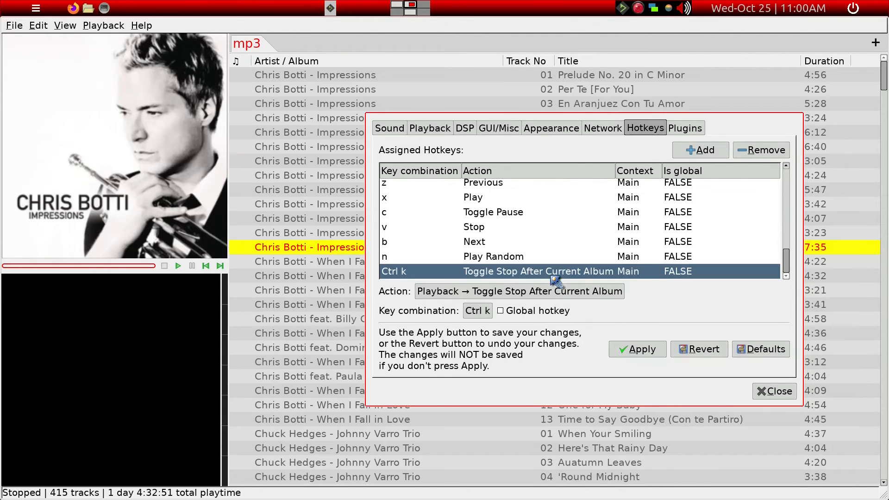
pyautogui.click(743, 152)
# Reassign the Play Random hotkey to u and the Next hotkey to n.
pyautogui.click(520, 272)
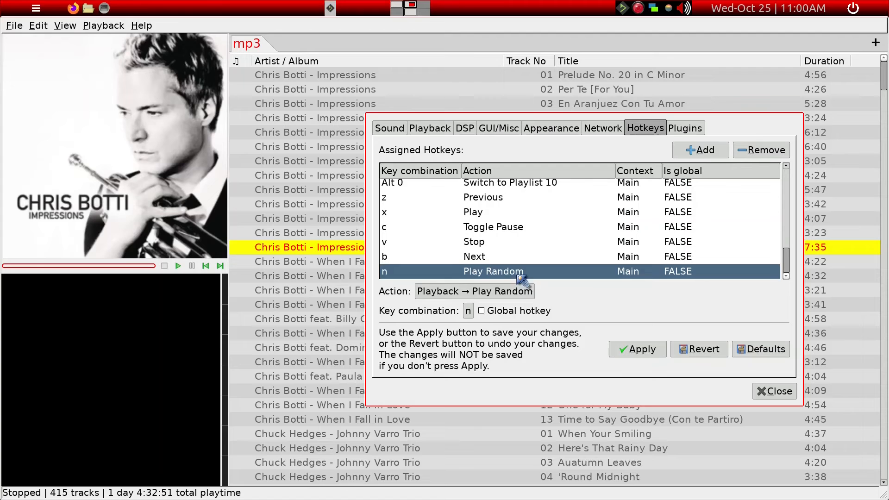
pyautogui.click(468, 311)
pyautogui.press('u')
pyautogui.click(492, 256)
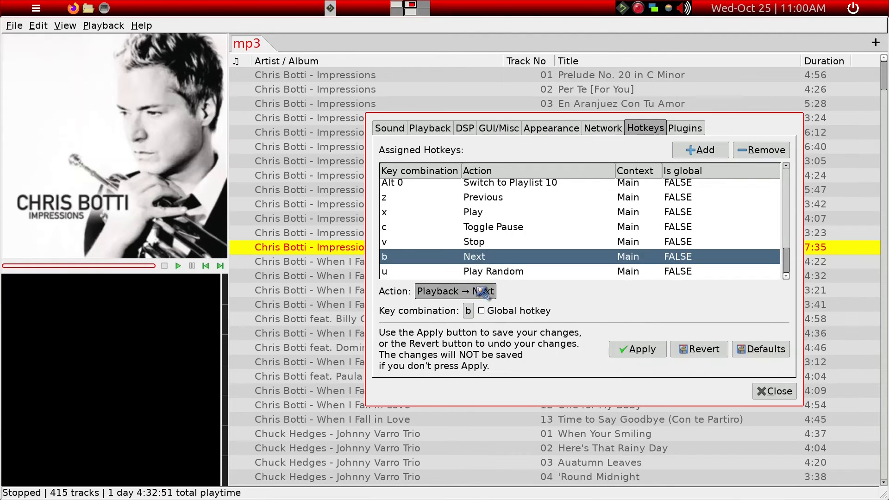
pyautogui.click(468, 311)
pyautogui.press('n')
# Remove the Stop hotkey and reassign the single-letter Toggle Pause hotkey to m.
pyautogui.click(486, 242)
pyautogui.click(760, 150)
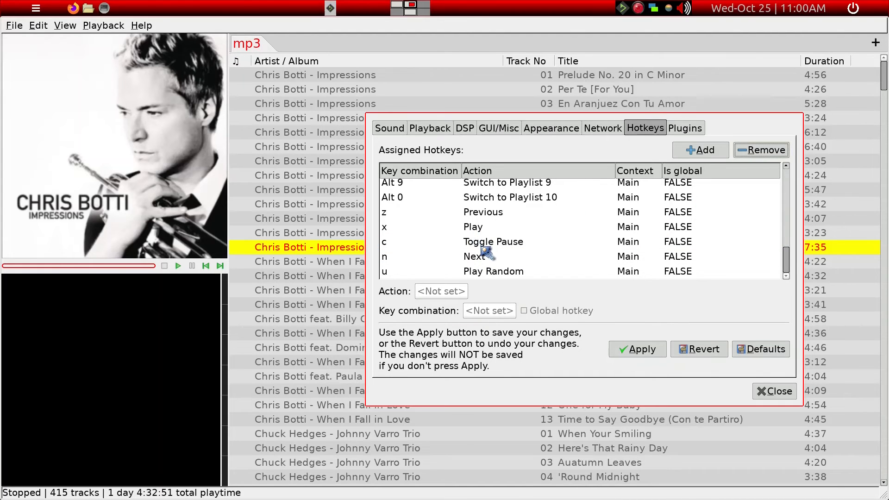
pyautogui.click(480, 242)
pyautogui.click(469, 311)
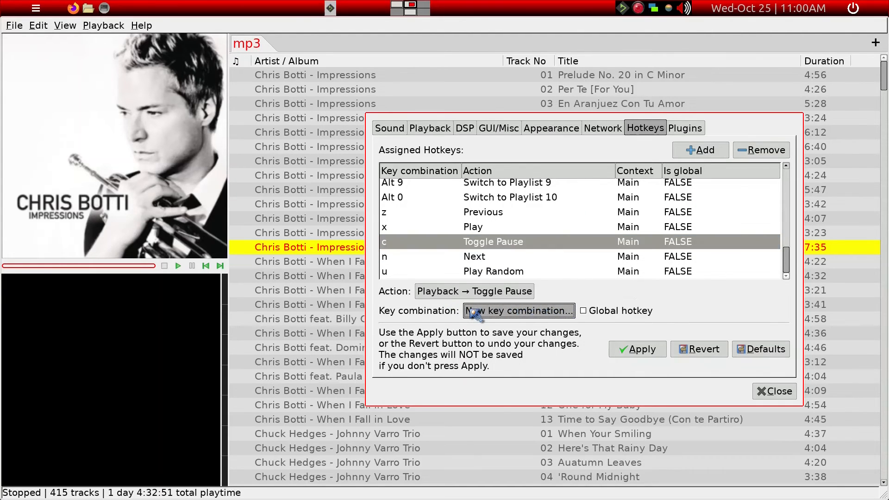
pyautogui.press('m')
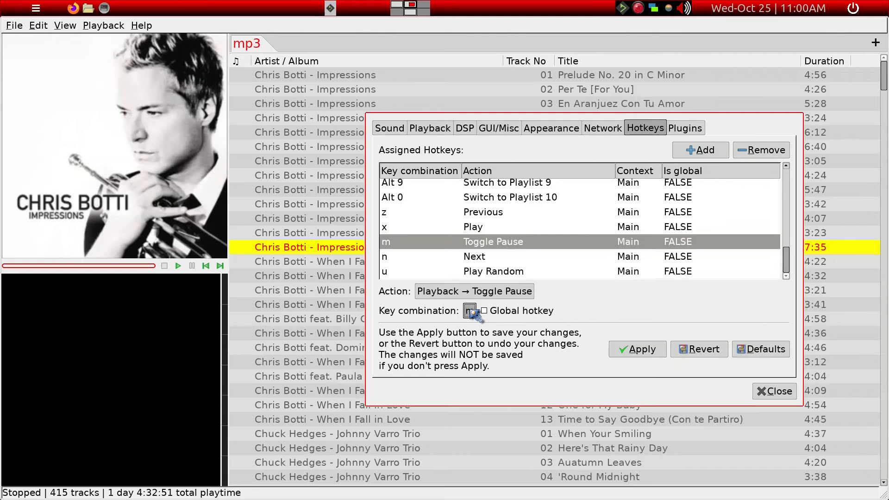
# Remove the x hotkey for Play and reassign the Previous hotkey to p.
pyautogui.click(480, 228)
pyautogui.click(761, 149)
pyautogui.click(506, 228)
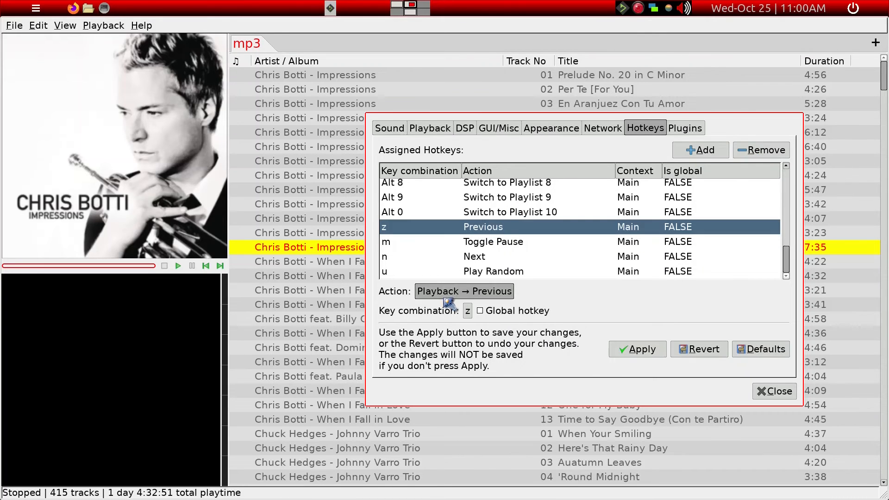
pyautogui.click(469, 315)
pyautogui.press('p')
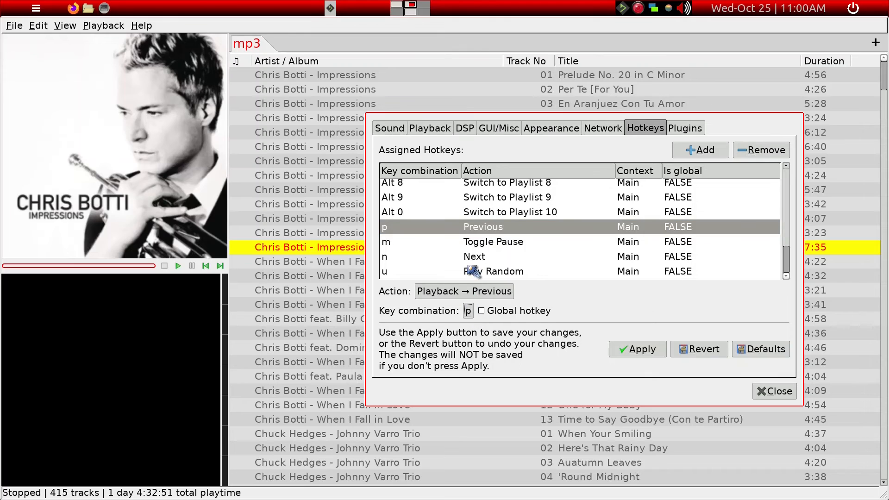
# Remove the duplicate Toggle Pause hotkey, Ctrl p.
pyautogui.scroll(2, 513, 264)
pyautogui.scroll(4, 515, 269)
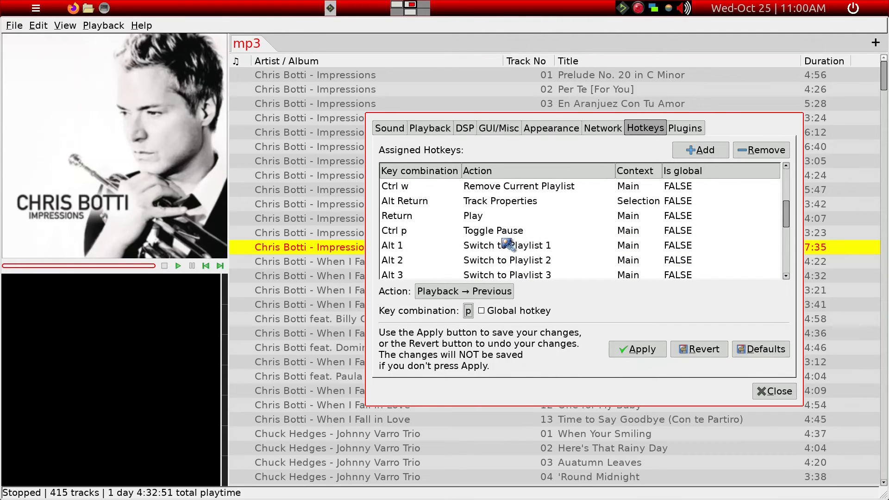
pyautogui.click(504, 231)
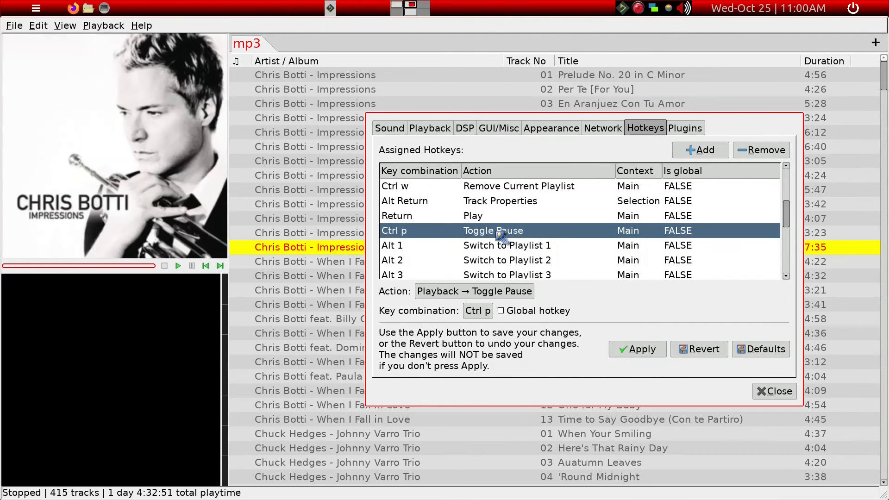
pyautogui.click(777, 152)
# Apply the hotkey changes and close the preferences.
pyautogui.click(561, 214)
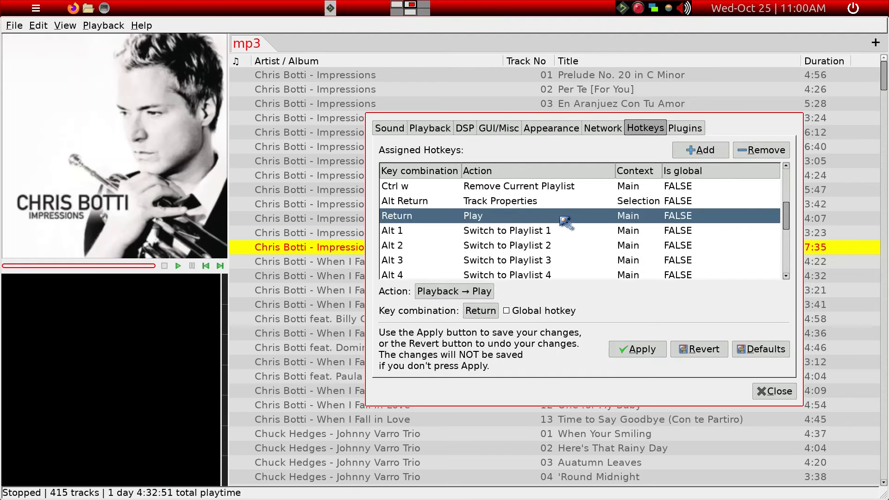
pyautogui.click(561, 205)
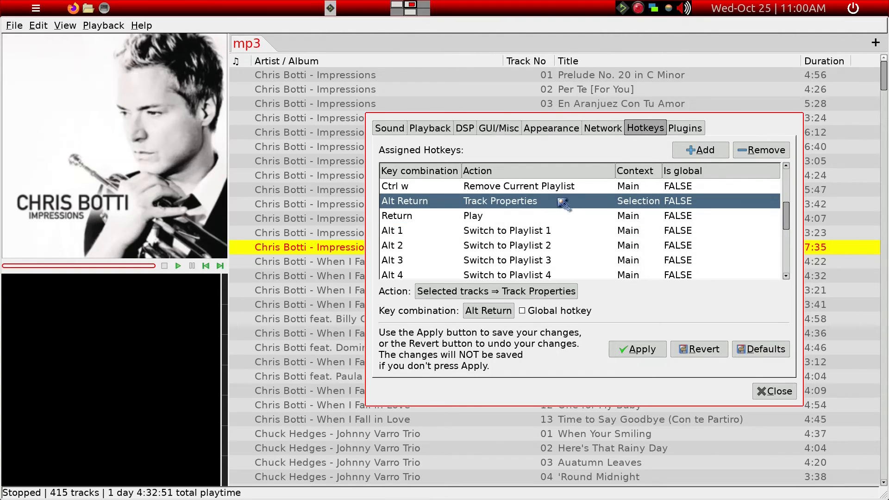
pyautogui.click(629, 350)
pyautogui.click(765, 396)
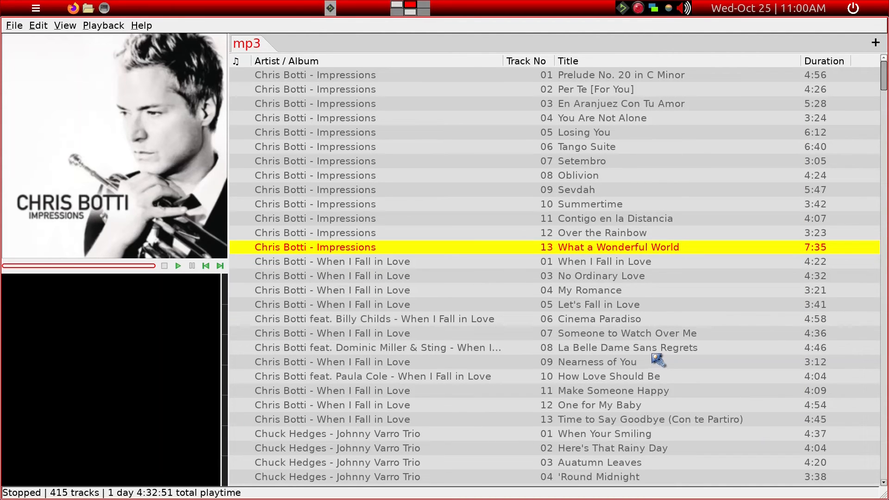
# Start playback from the mp3 playlist, go back to Dr. Macumba and skip forward four tracks to Catherine.
pyautogui.hotkey('alt', 'Return')
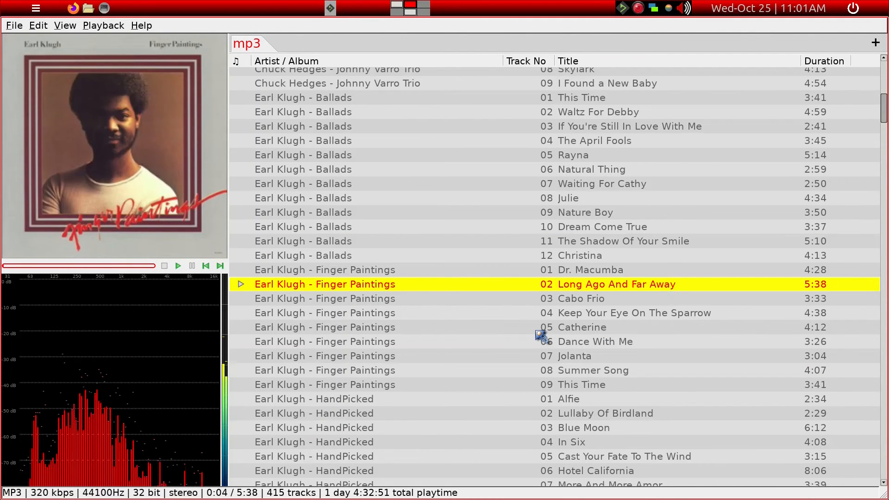
pyautogui.press('z')
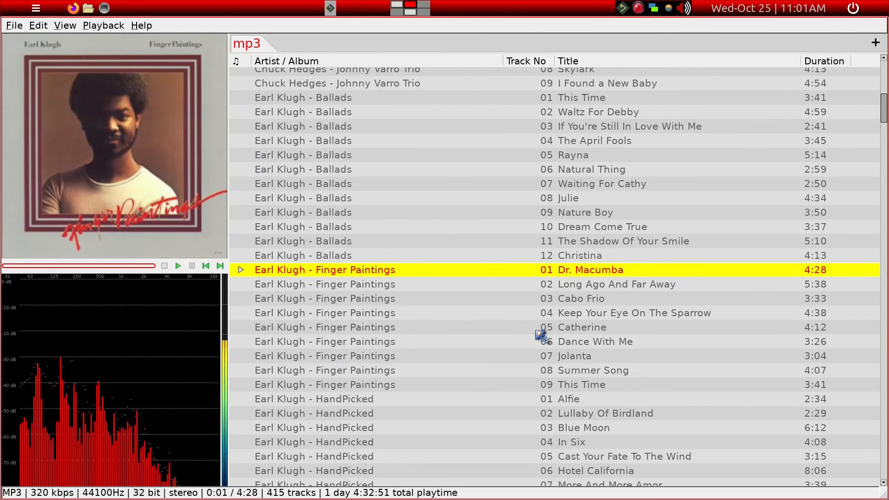
pyautogui.press('b')
pyautogui.press('b')
pyautogui.press('b')
pyautogui.press('b')
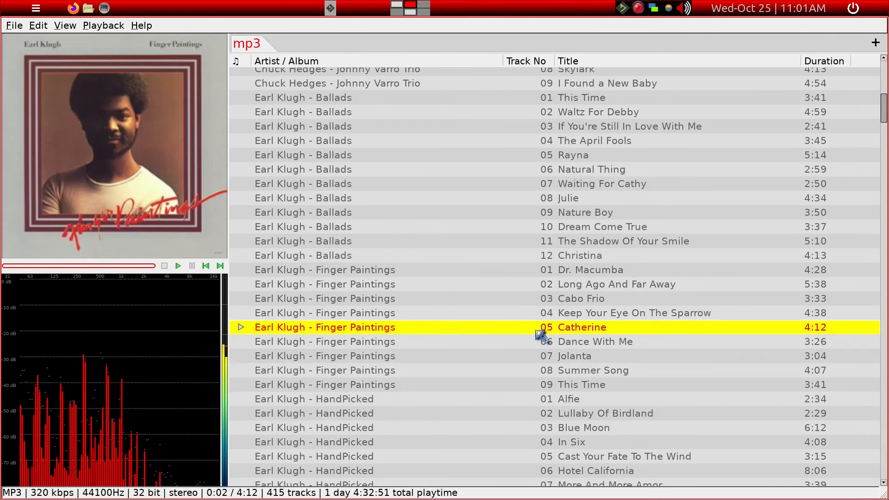
# Pause and resume Catherine once, and leave the track paused.
pyautogui.press('c')
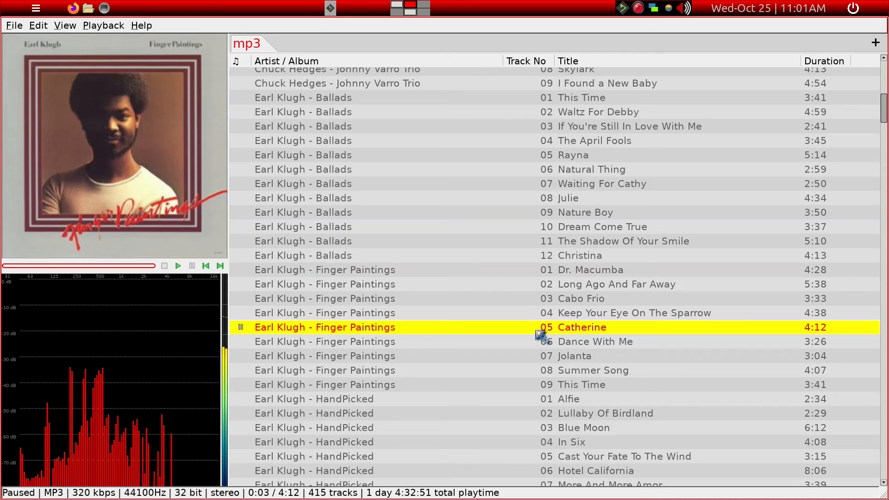
pyautogui.press('c')
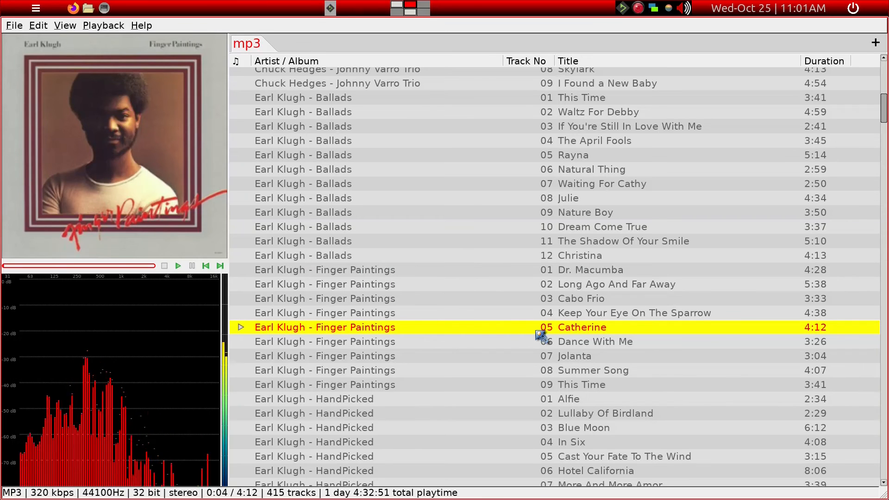
pyautogui.press('c')
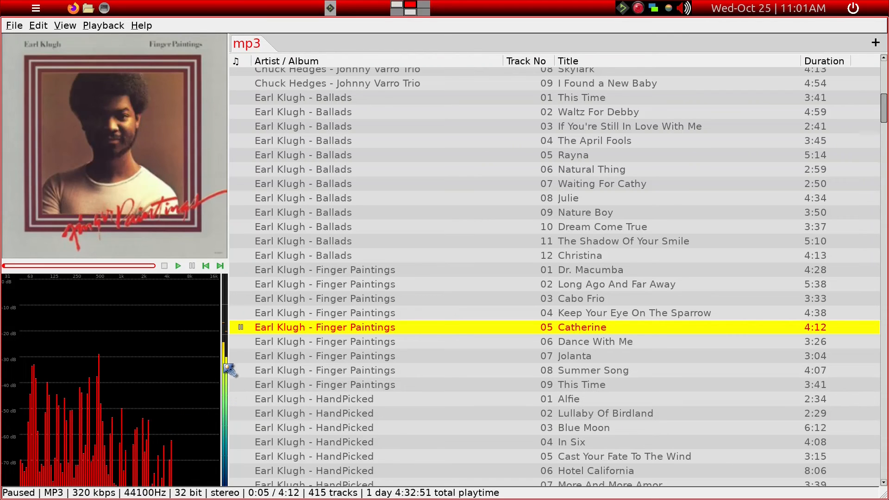
# Configure the level meter beside the spectrum analyser, setting its second gradient colour to #FF0000.
pyautogui.rightClick(225, 366)
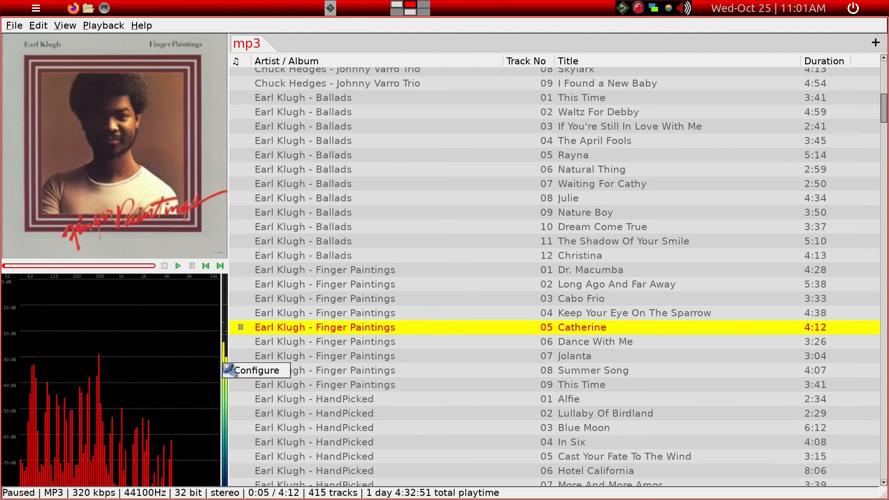
pyautogui.click(241, 372)
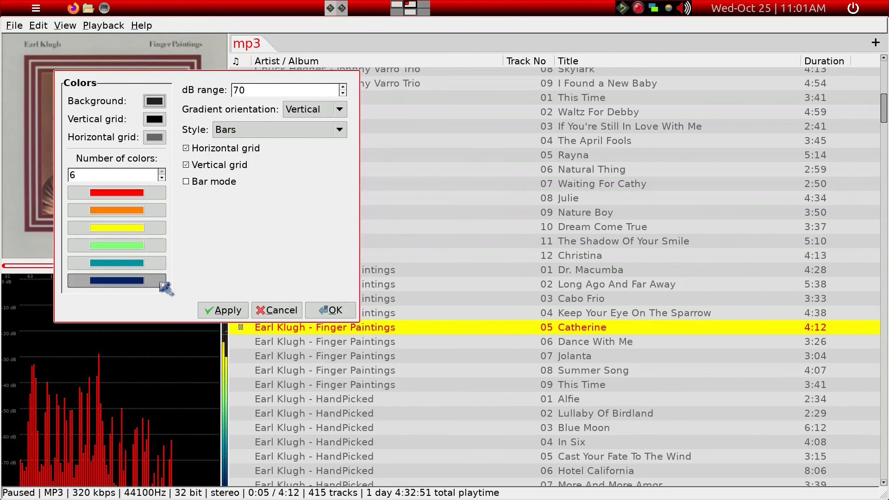
pyautogui.click(121, 214)
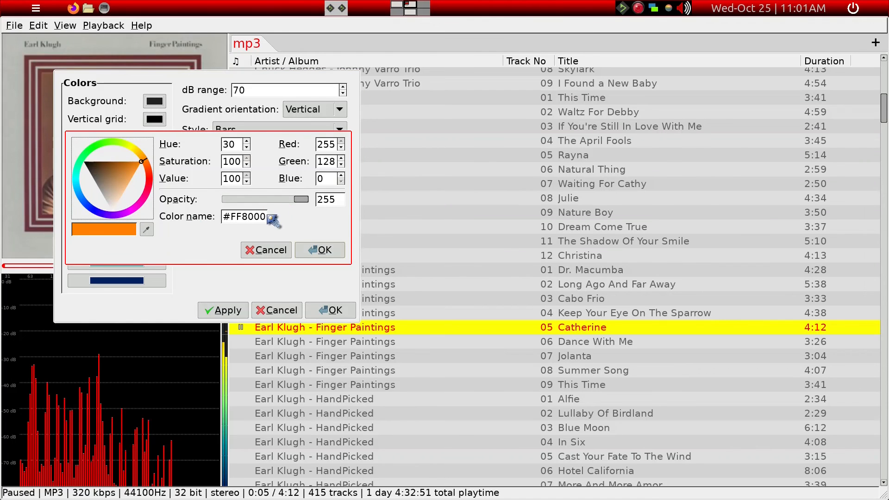
pyautogui.moveTo(241, 214); pyautogui.dragTo(321, 222)
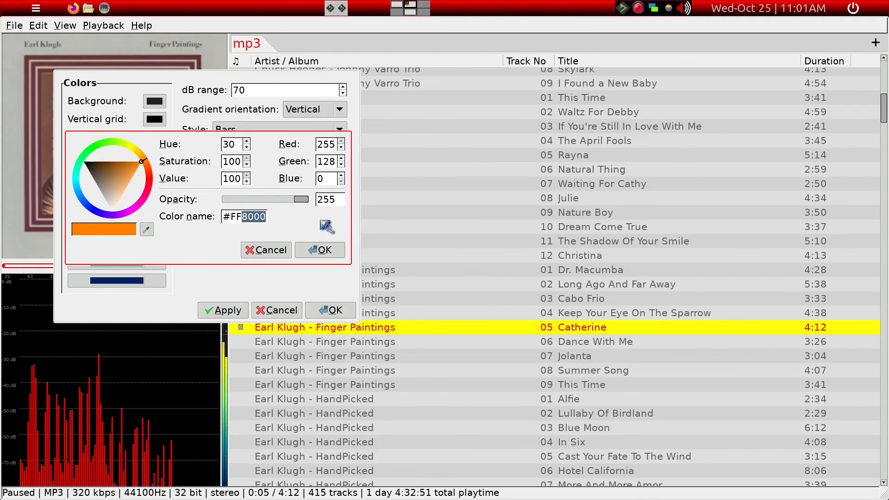
pyautogui.write('0000')
pyautogui.click(319, 250)
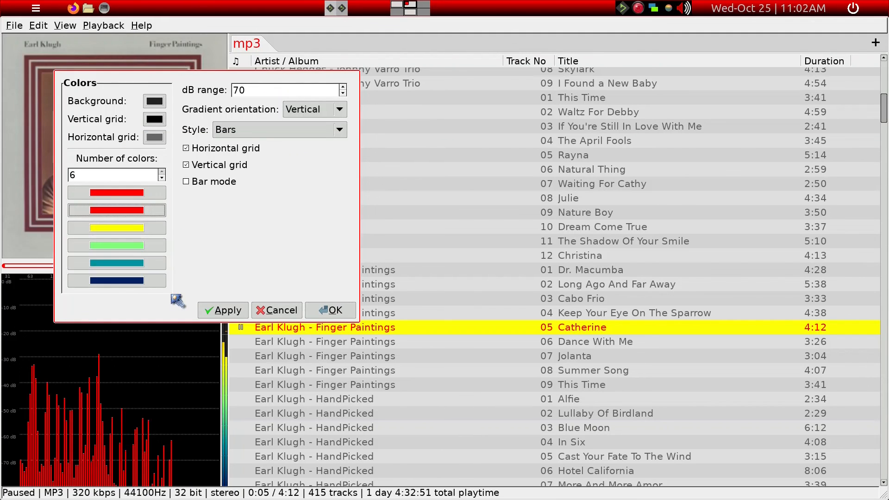
# Set the level meter's third gradient colour to the salmon tone #DB8A73 and apply the meter settings.
pyautogui.click(116, 229)
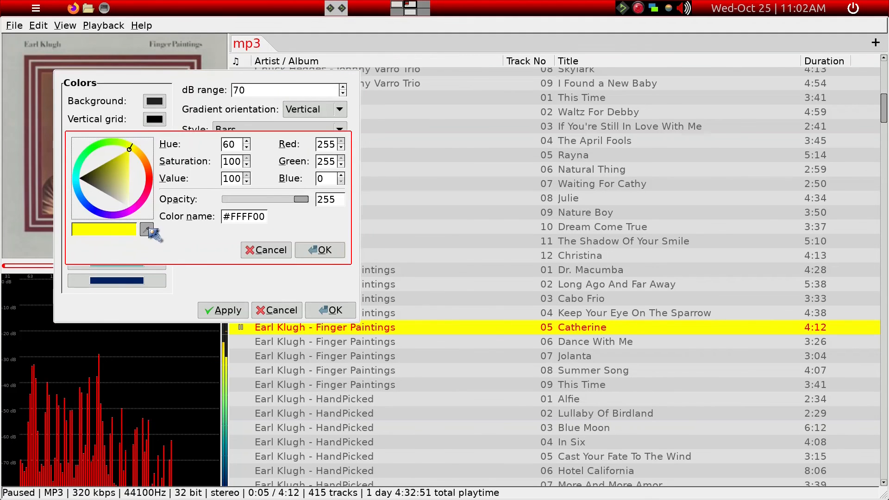
pyautogui.click(152, 171)
pyautogui.click(117, 185)
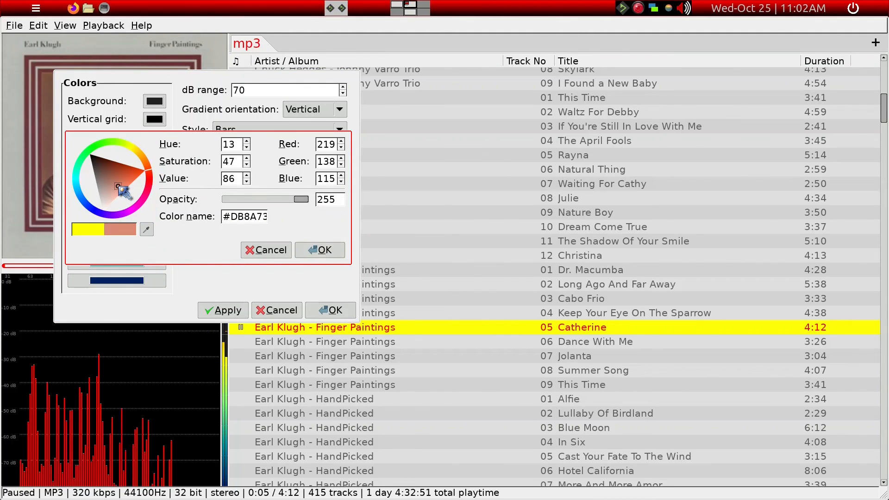
pyautogui.click(320, 250)
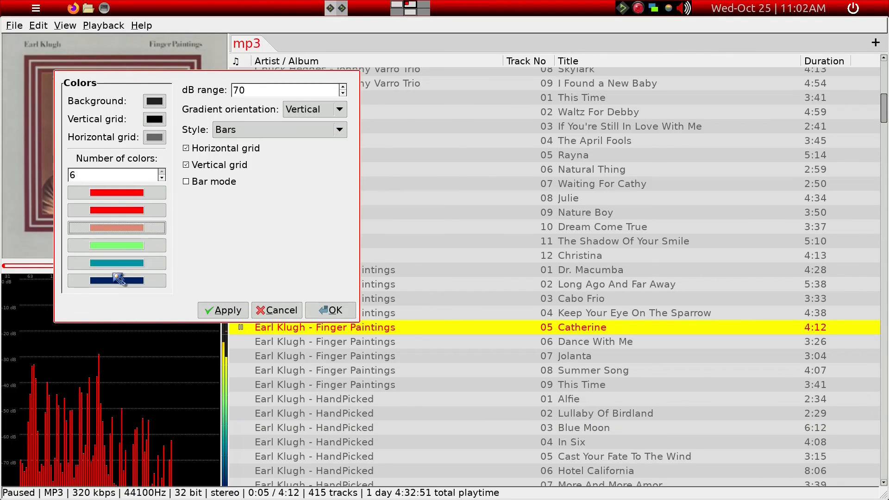
pyautogui.click(223, 318)
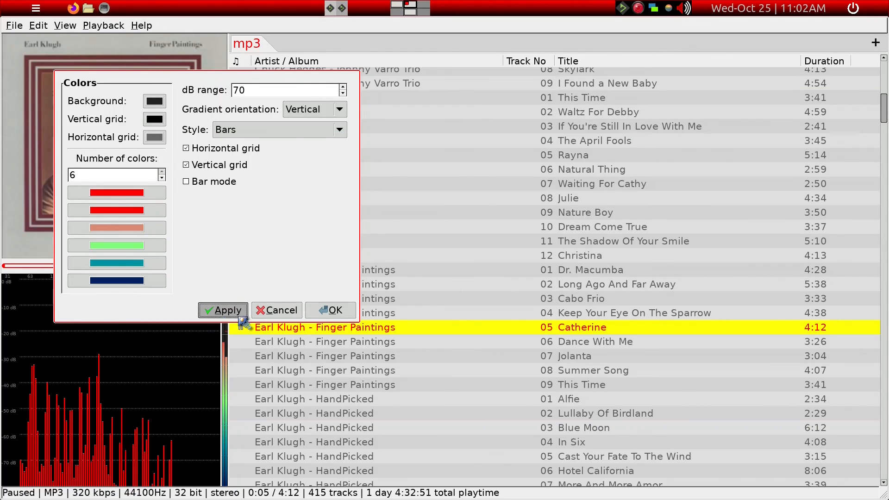
pyautogui.click(331, 311)
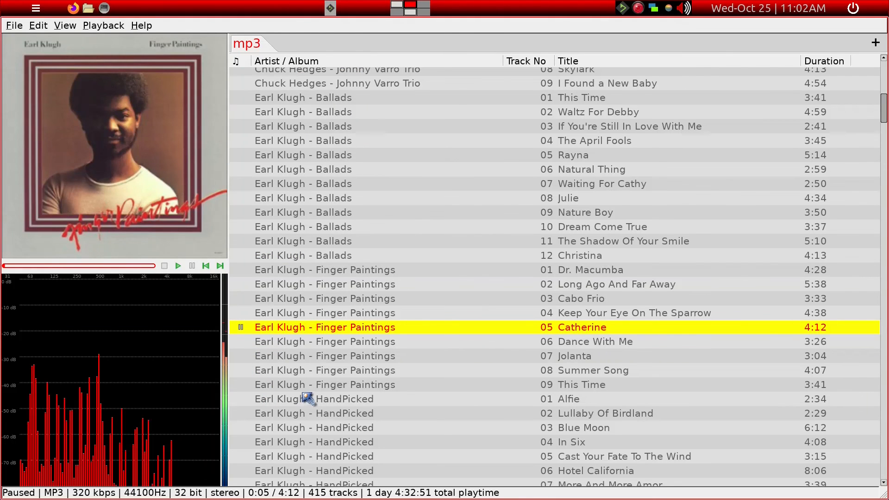
# Play three random tracks in turn from the mp3 playlist, ending on Going Out Of My Head.
pyautogui.press('n')
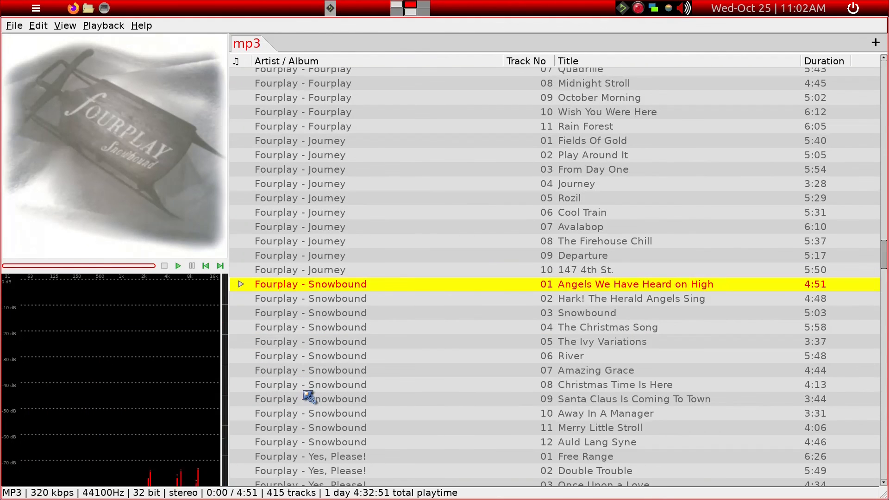
pyautogui.press('n')
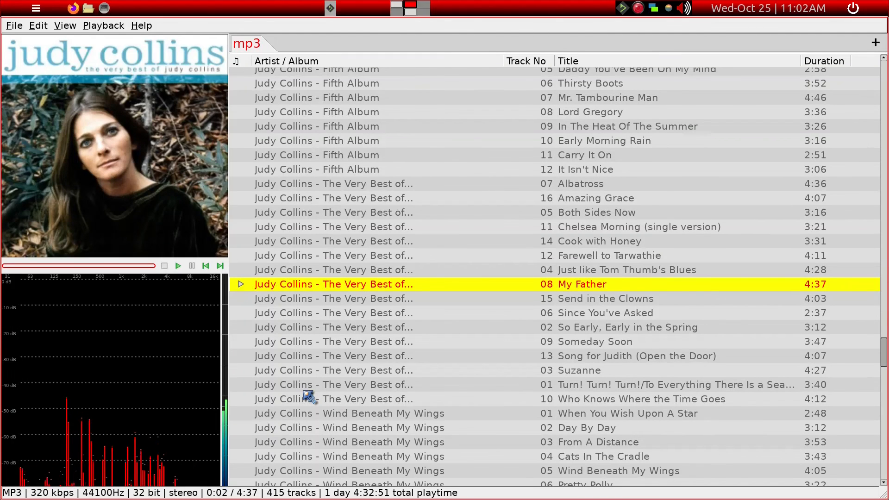
pyautogui.press('n')
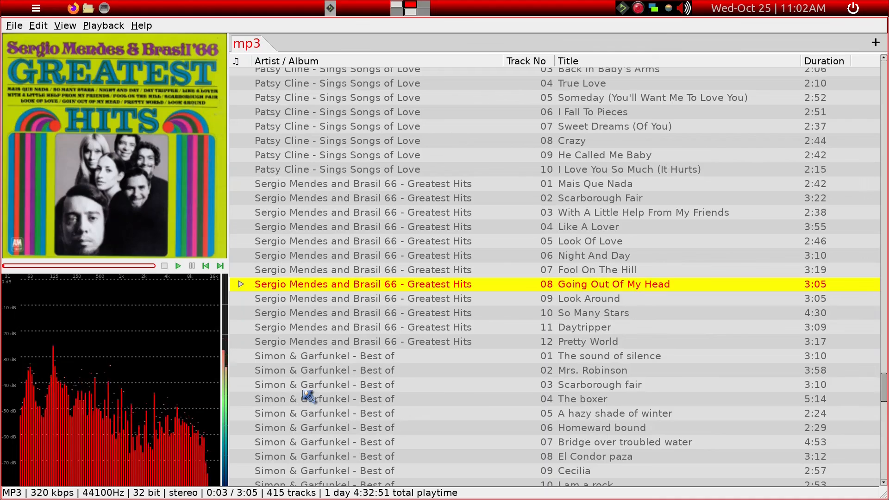
pyautogui.press('space')
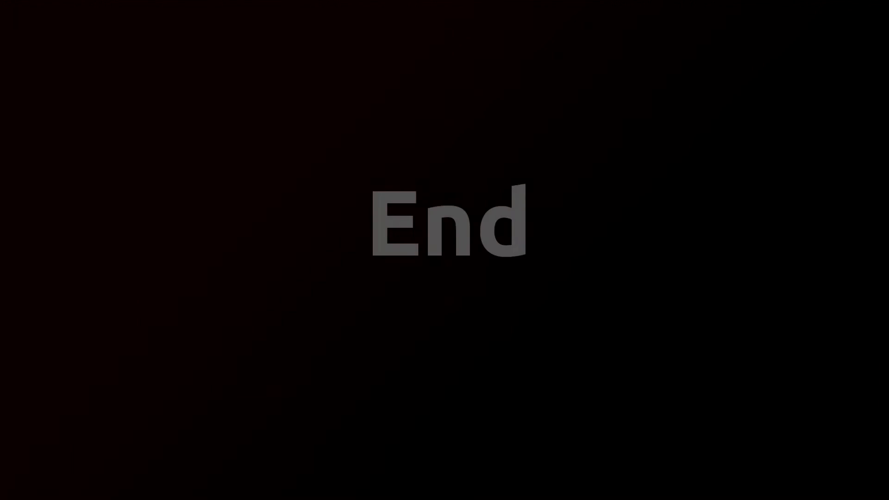